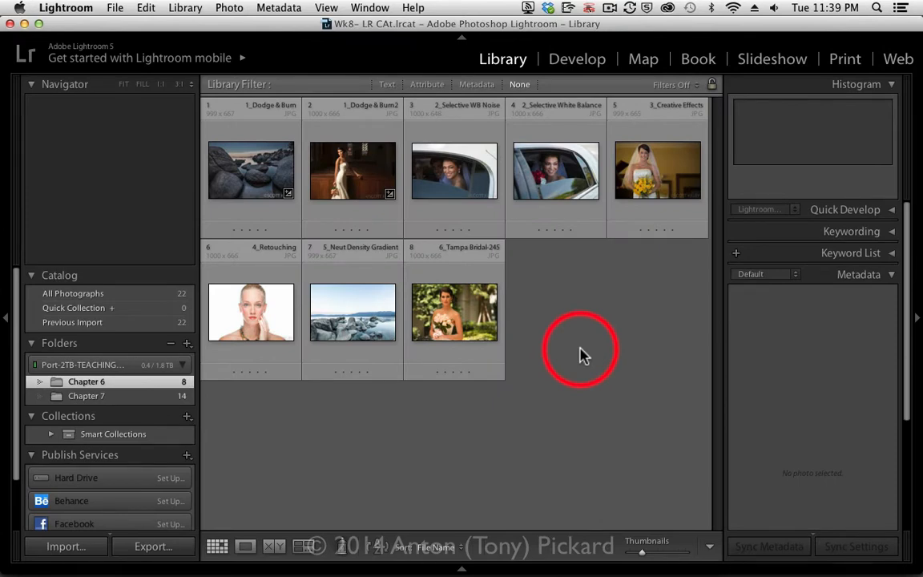
Open the 2_Selective White Balance photo for developing and activate the Adjustment Brush with the selected mask overlay shown.
left_click(557, 178)
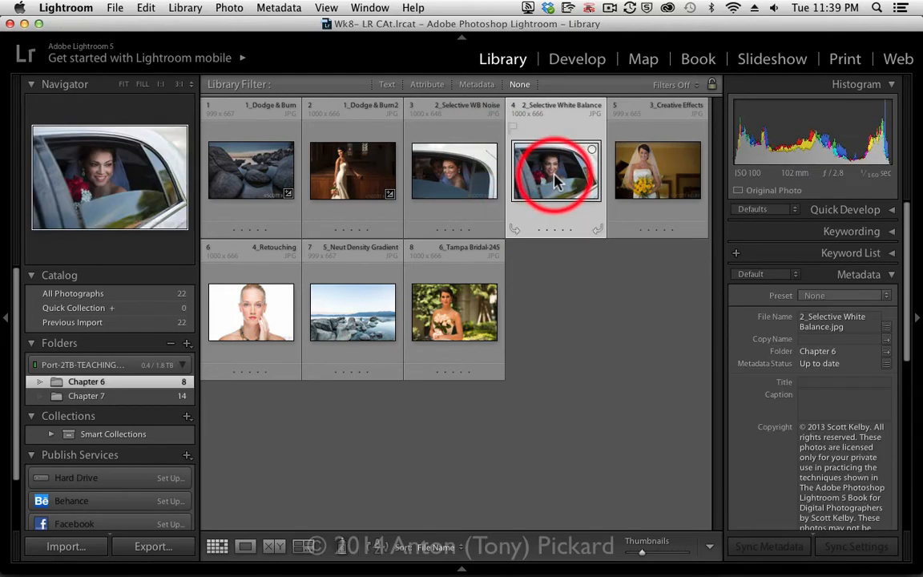
key("d")
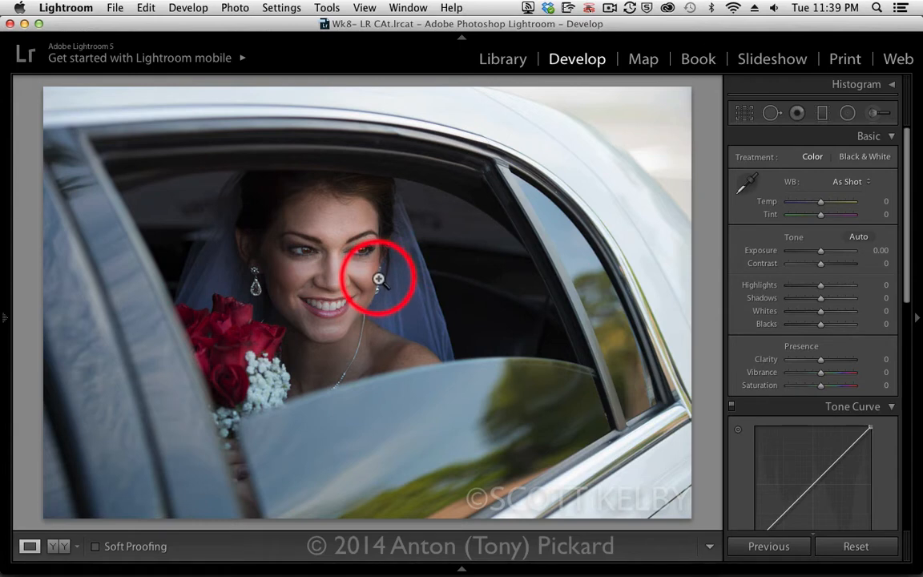
key("k")
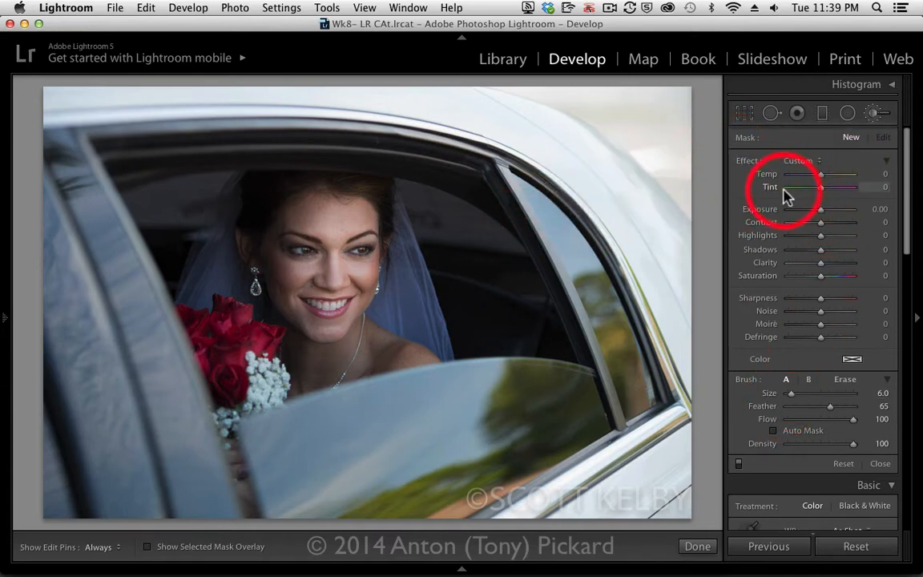
key("o")
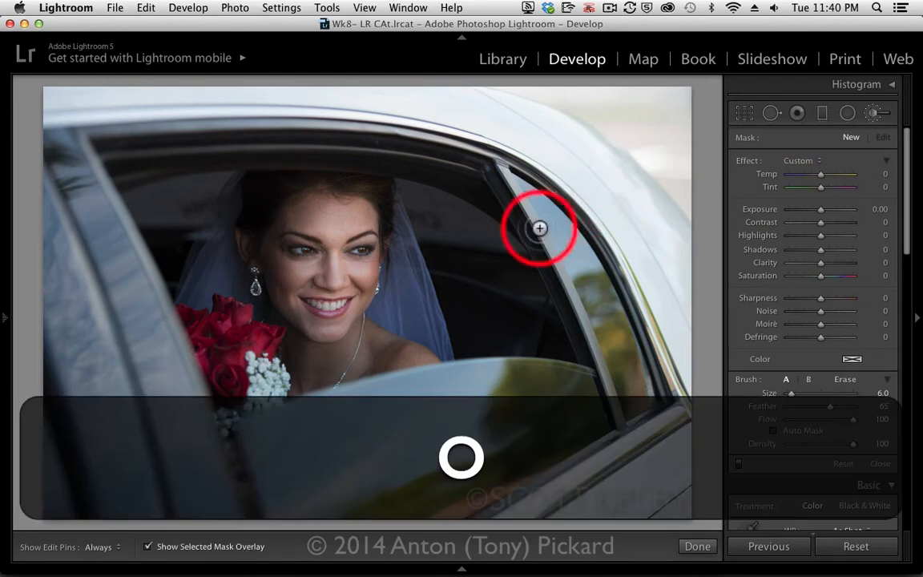
Paint an initial Adjustment Brush mask over the veil between the bride's face and the dark rear window area.
key("h")
mouse_move(416, 287)
left_mouse_down()
mouse_move(404, 245)
mouse_move(412, 280)
left_mouse_up()
mouse_move(418, 325)
left_mouse_down()
mouse_move(411, 252)
mouse_move(412, 281)
left_mouse_up()
key("h")
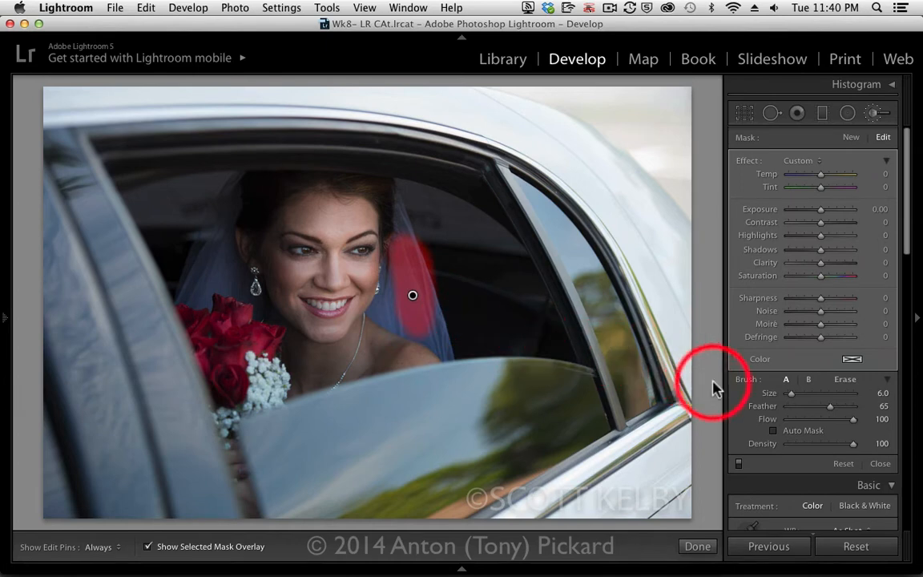
Enable Auto Mask and mask the rest of this veil section with brush size 3.0 and flow 72, erasing spill beyond its edge.
left_click(774, 431)
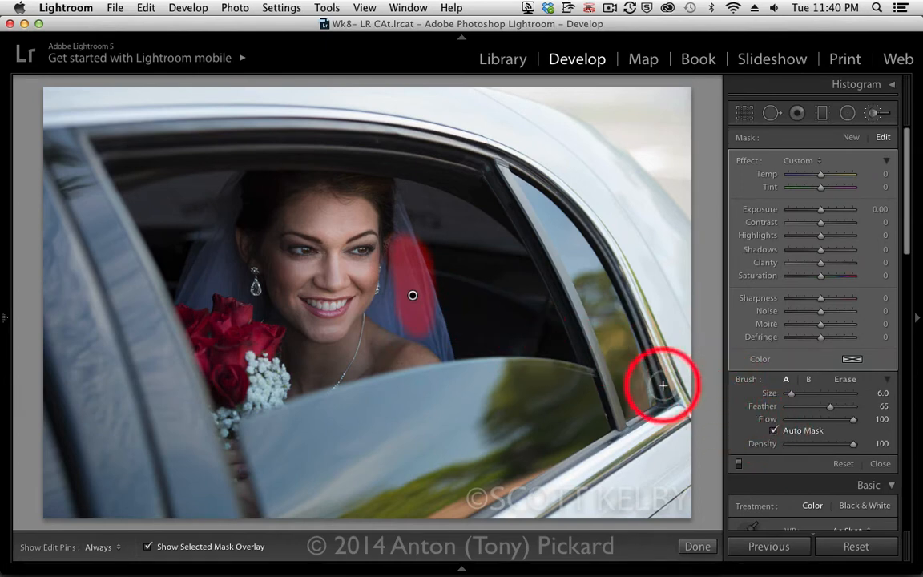
key("h")
mouse_move(397, 289)
left_mouse_down()
mouse_move(386, 319)
mouse_move(438, 346)
mouse_move(428, 309)
mouse_move(409, 326)
mouse_move(399, 323)
mouse_move(394, 276)
mouse_move(408, 279)
mouse_move(429, 309)
mouse_move(426, 297)
mouse_move(438, 335)
left_mouse_up()
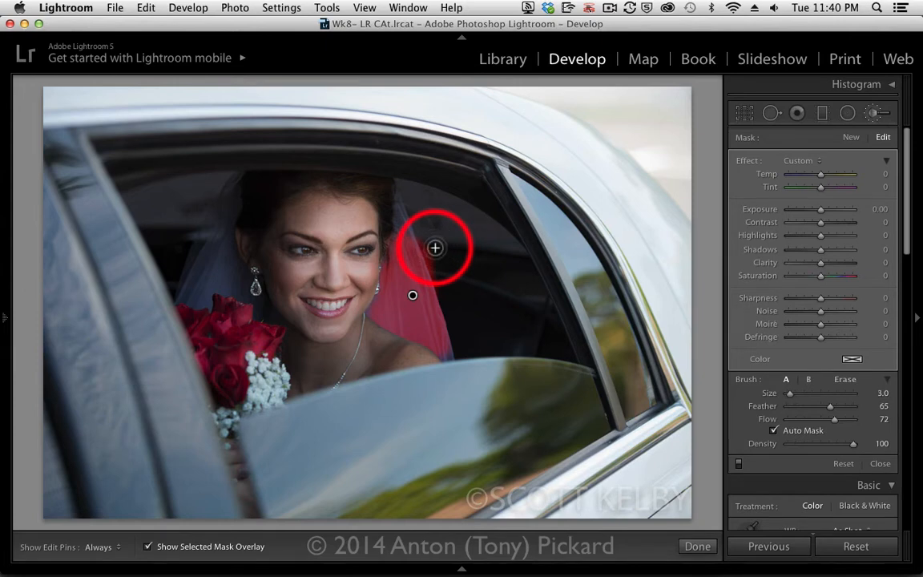
mouse_move(417, 239)
left_mouse_down()
mouse_move(396, 236)
mouse_move(405, 240)
mouse_move(396, 198)
mouse_move(406, 235)
mouse_move(404, 219)
left_mouse_up()
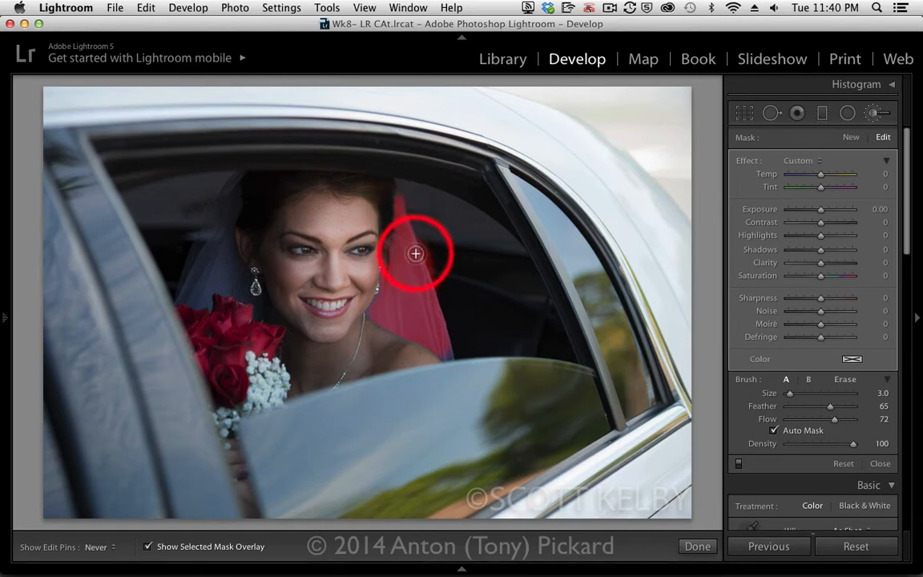
left_click_drag(421, 287, 449, 356)
key("h")
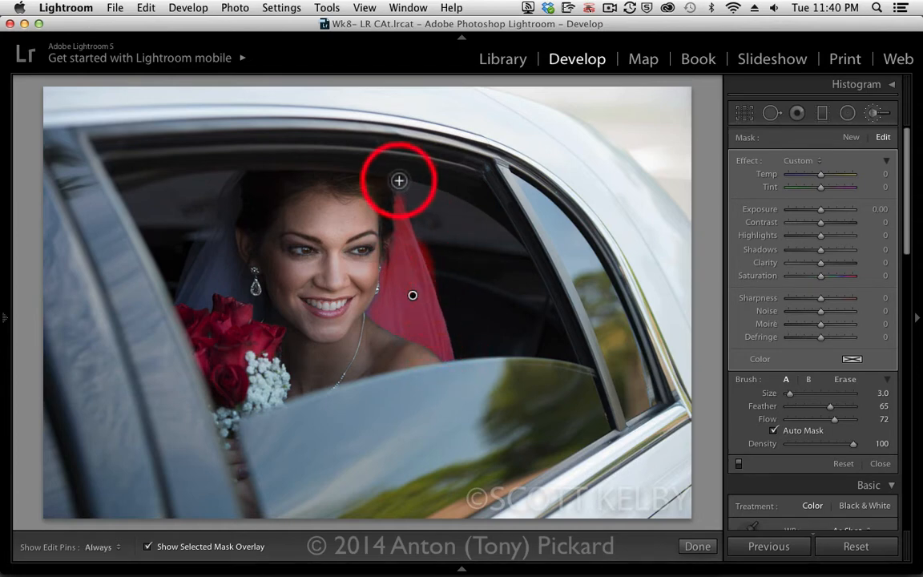
key("alt")
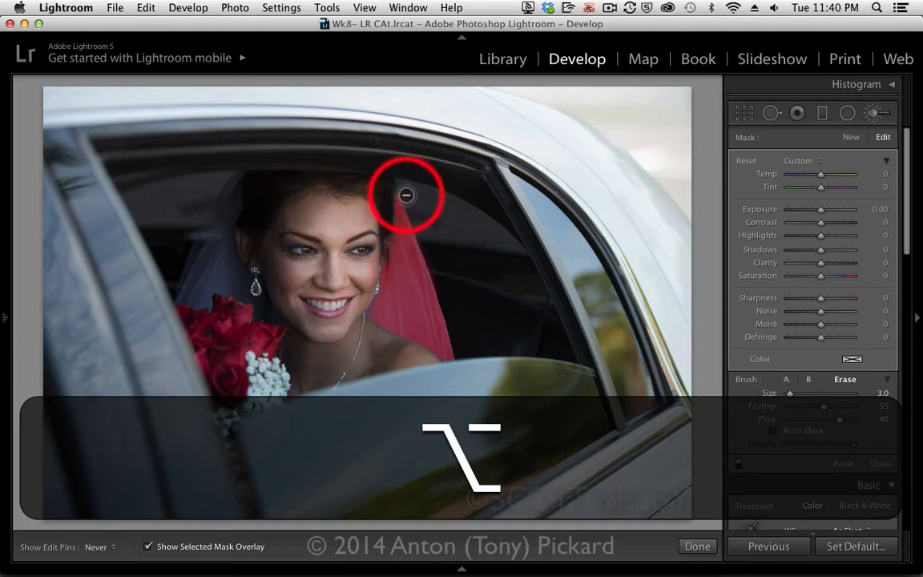
Hide the mask overlay and set the veil adjustment to Temp 48, Exposure 0.76 and Highlights 62.
key("alt+o")
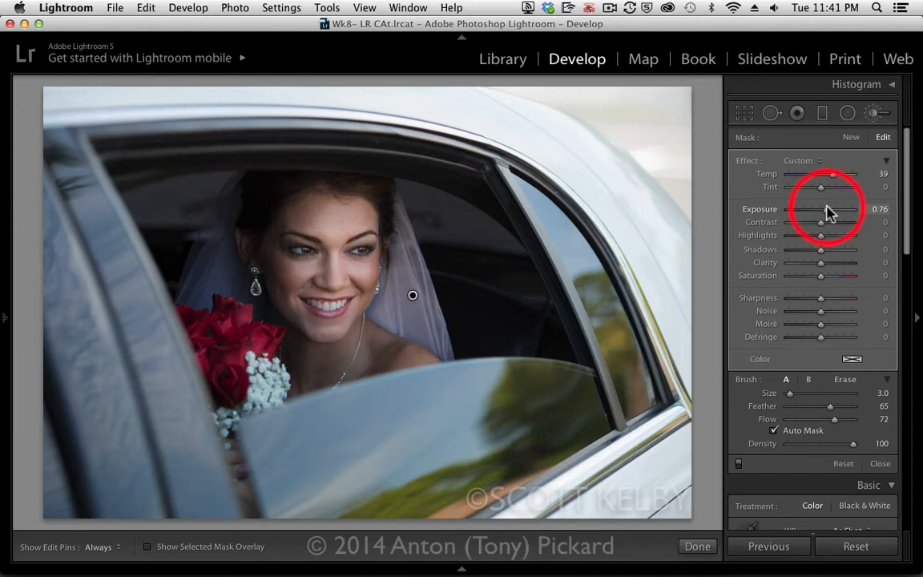
left_click_drag(833, 174, 833, 173)
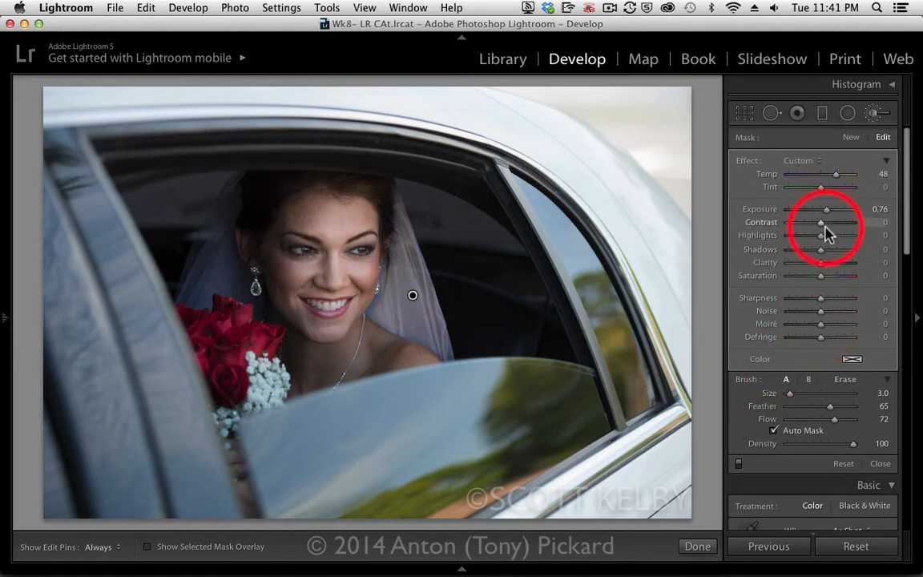
left_click_drag(826, 230, 840, 237)
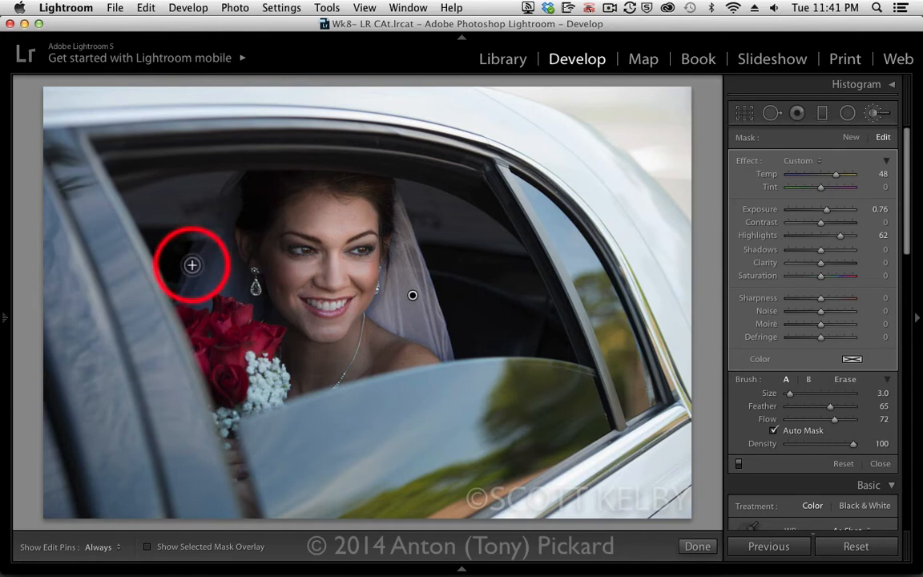
Extend the adjustment over the veil on the bouquet side with brush size 5.0, switching Auto Mask on and off as needed.
key("bracketright")
key("bracketright")
key("h")
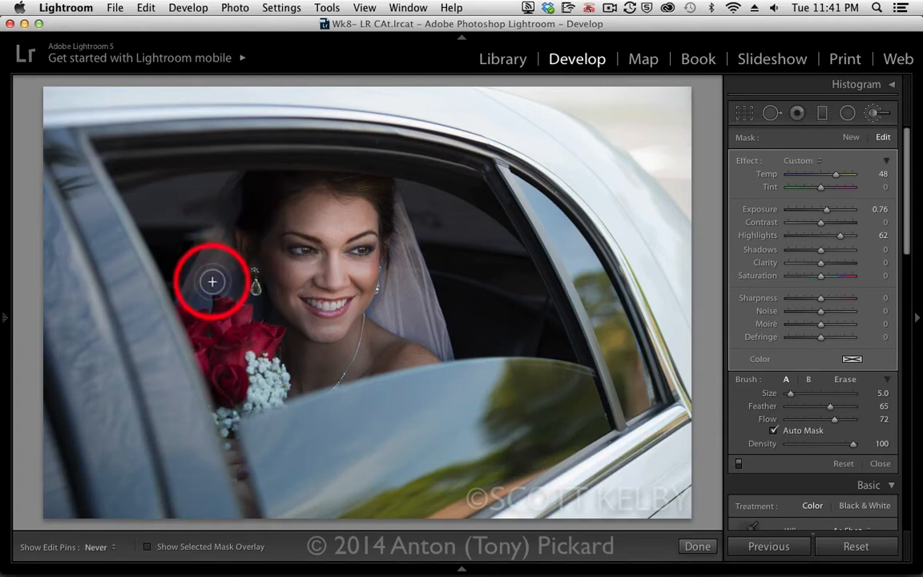
key("h")
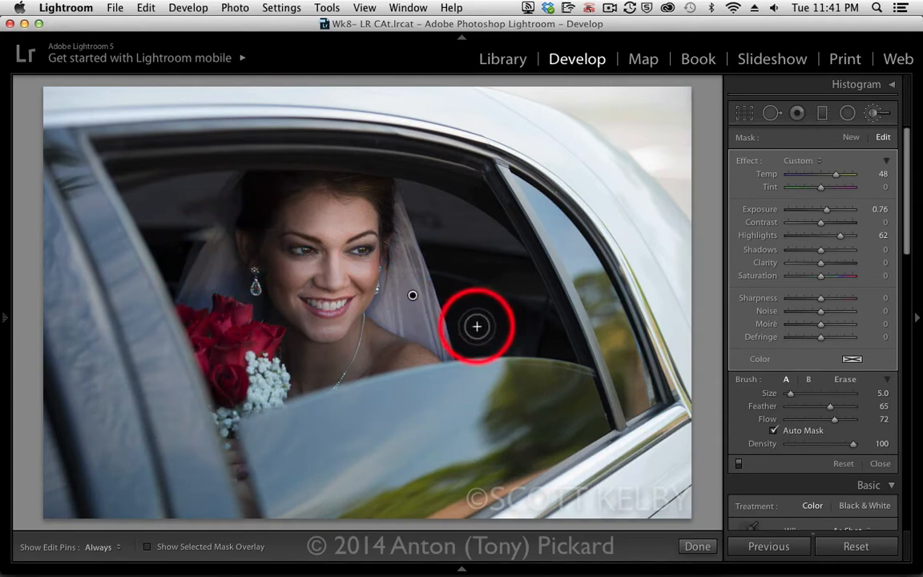
key("a")
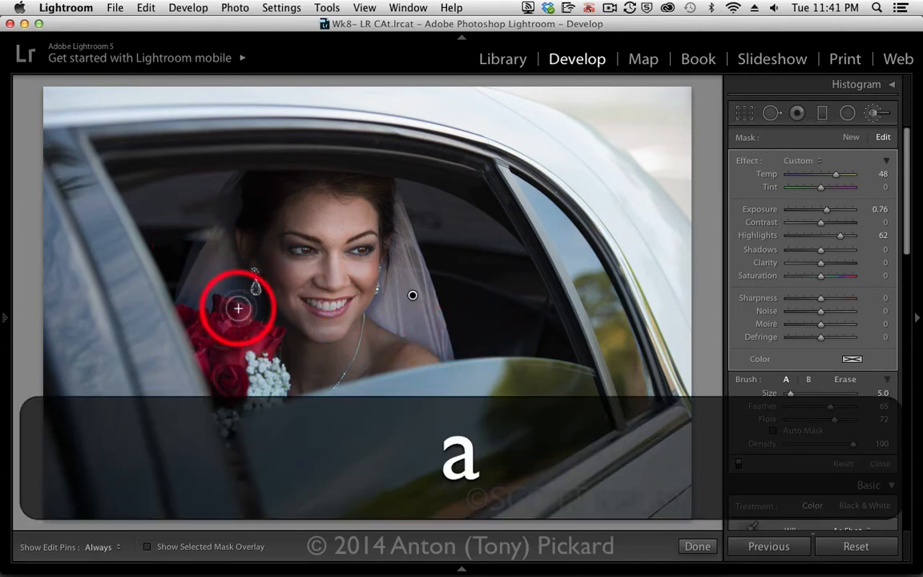
left_click_drag(237, 286, 234, 280)
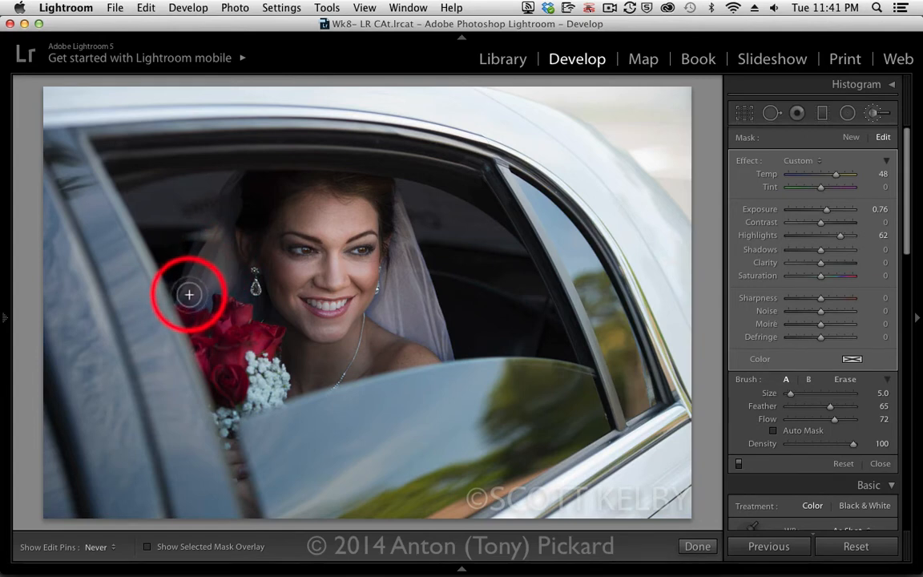
key("a")
mouse_move(189, 294)
left_mouse_down()
mouse_move(194, 300)
mouse_move(182, 300)
left_mouse_up()
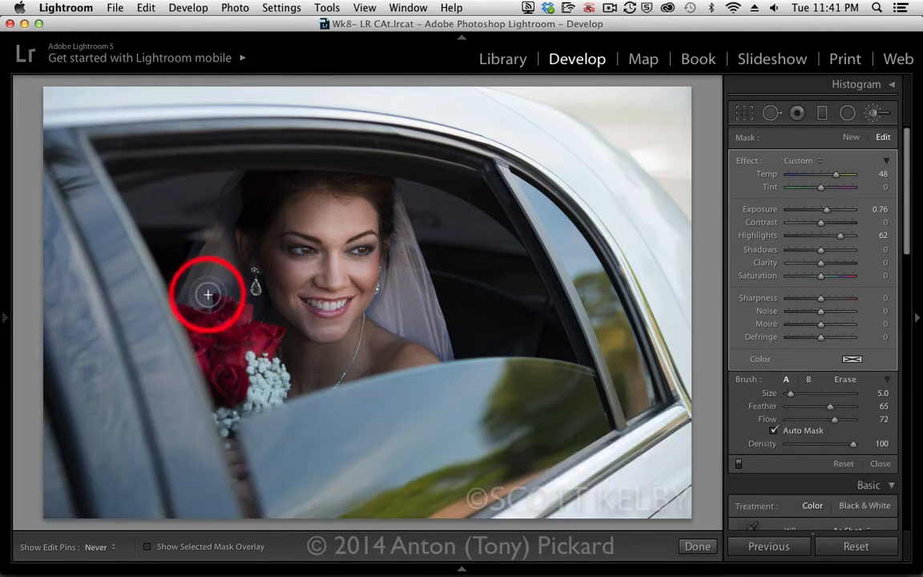
mouse_move(222, 290)
left_mouse_down()
mouse_move(249, 299)
mouse_move(214, 270)
mouse_move(233, 204)
mouse_move(228, 237)
mouse_move(233, 207)
mouse_move(189, 286)
mouse_move(223, 248)
mouse_move(217, 273)
mouse_move(221, 238)
left_mouse_up()
key("a")
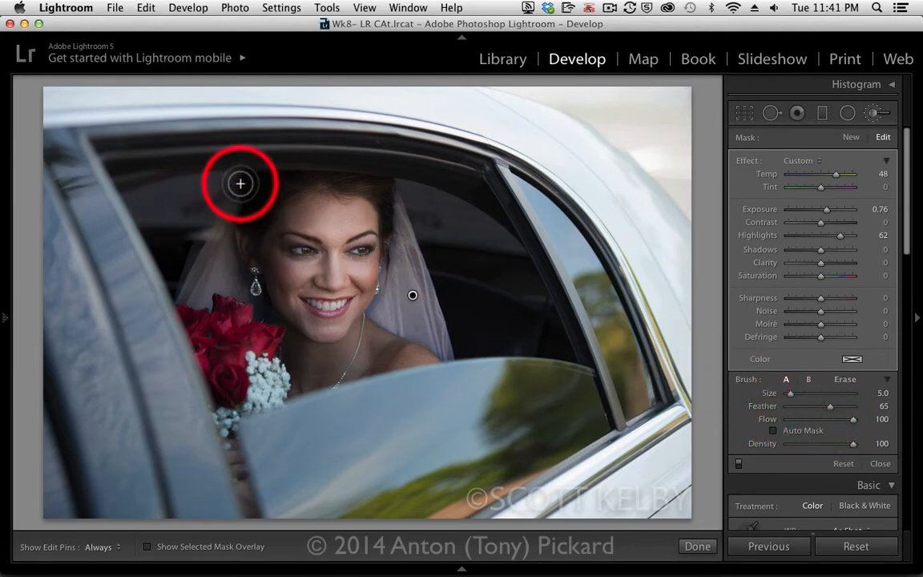
Brush the upper bouquet-side veil at flow 100 without Auto Mask, undo that stroke, and repaint the area at flow 47.
mouse_move(241, 183)
left_mouse_down()
mouse_move(215, 210)
mouse_move(192, 264)
mouse_move(197, 259)
left_mouse_up()
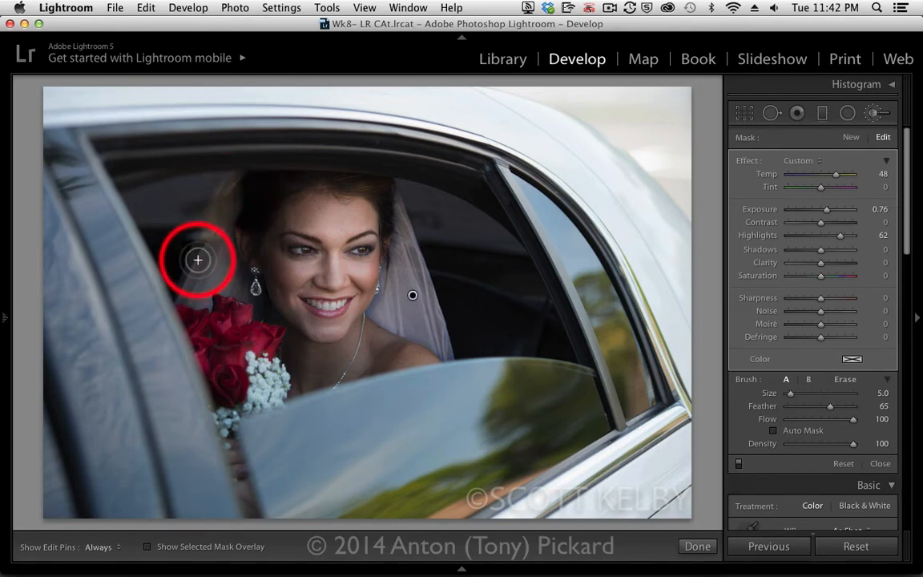
key("super+z")
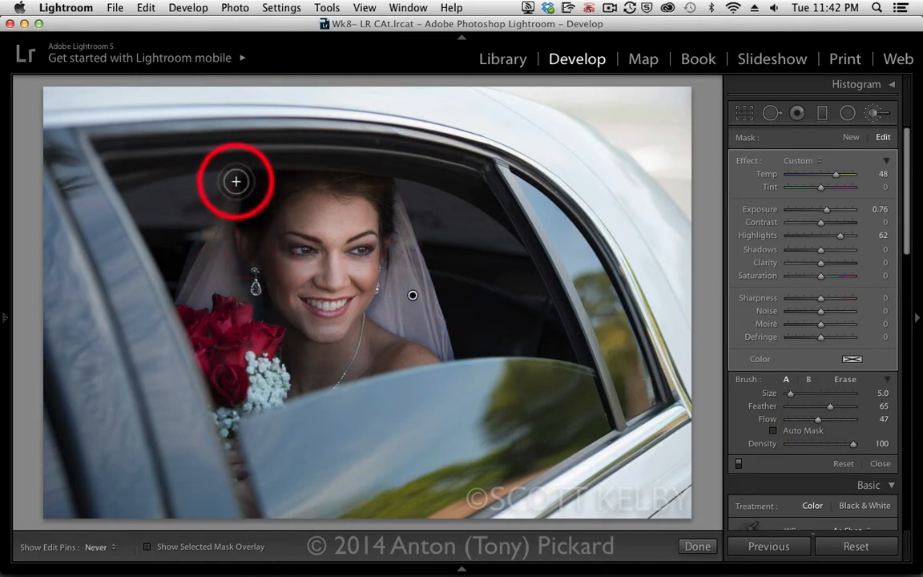
key("h")
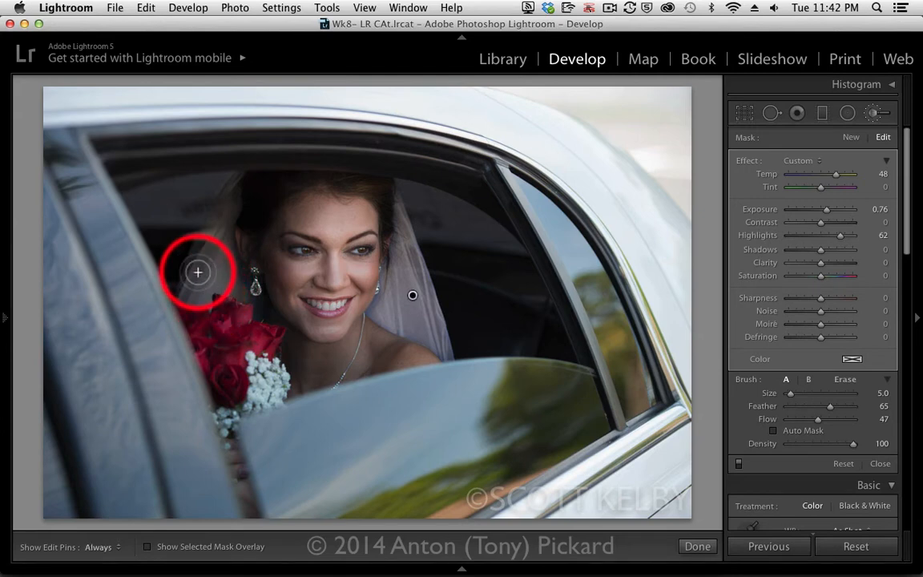
Compare the photo before and after the brush adjustments by switching them off and on.
left_click(738, 465)
left_click(739, 464)
left_click(739, 464)
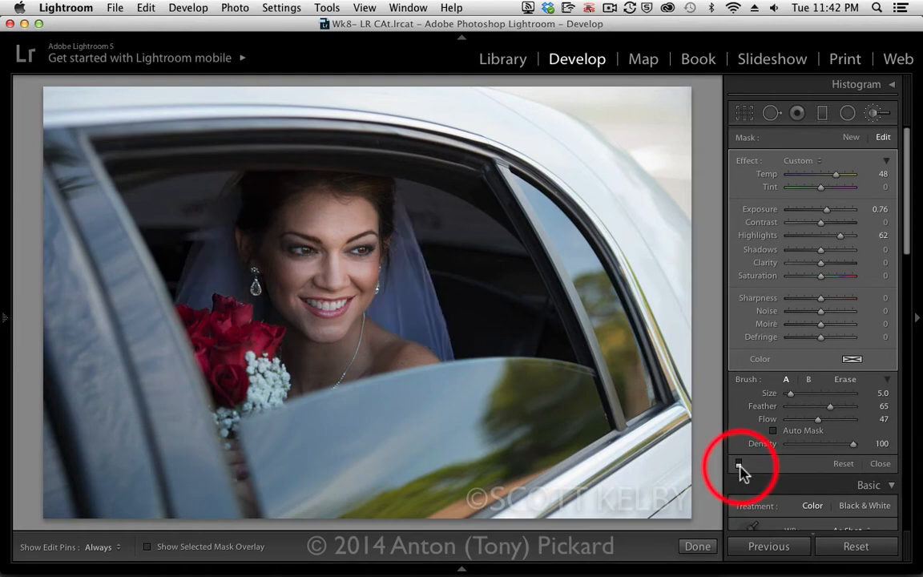
left_click(739, 465)
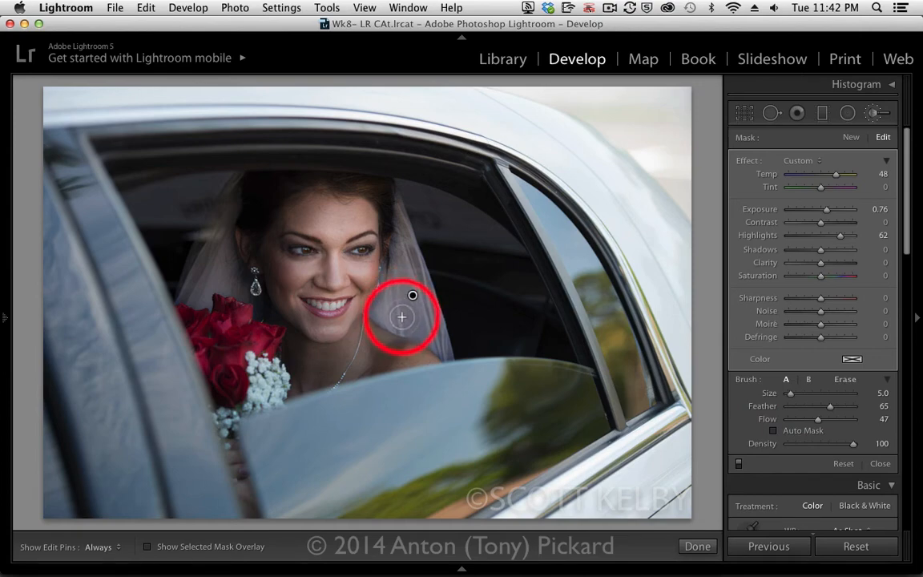
Brush the missed veil areas near the earring and shoulder at 2:1 magnification, using Auto Mask and flow 72.
key("space")
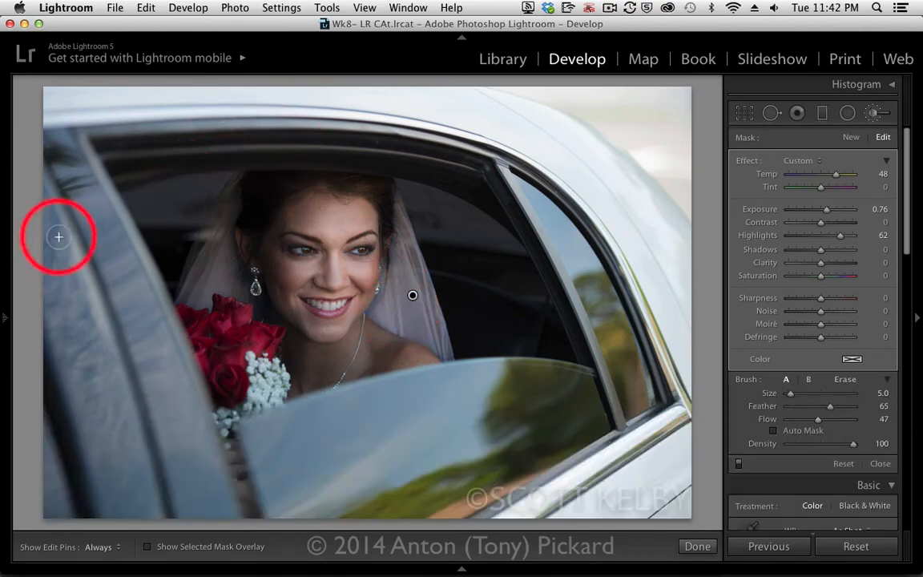
left_click(6, 319)
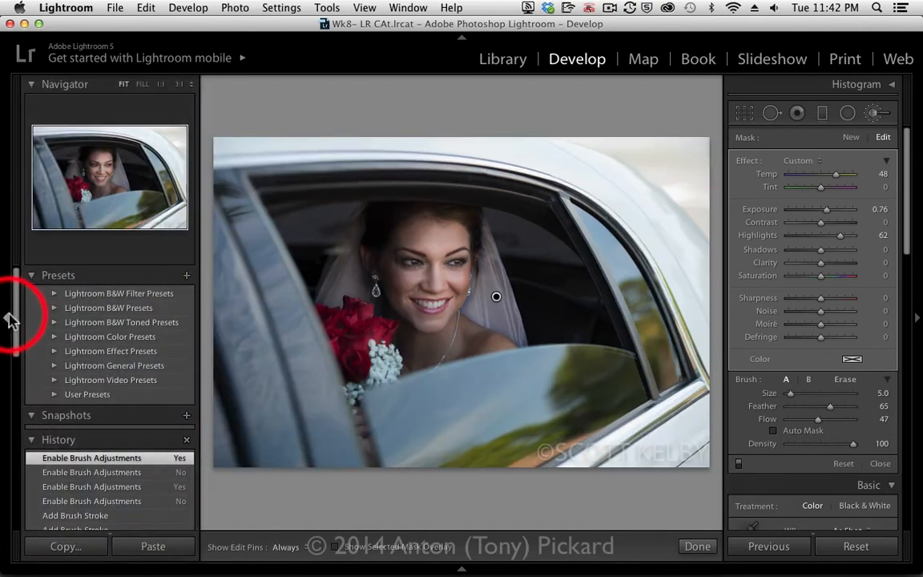
left_click(161, 84)
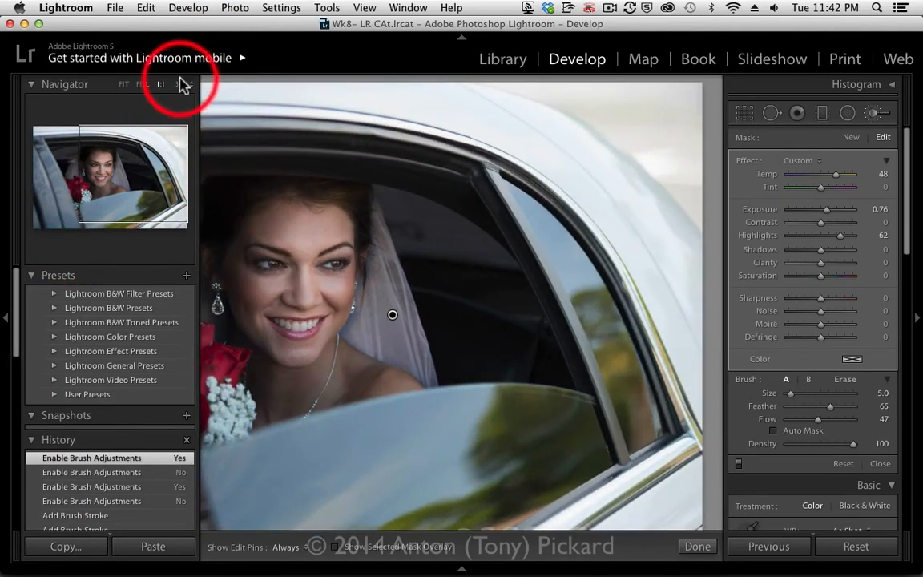
left_click(189, 85)
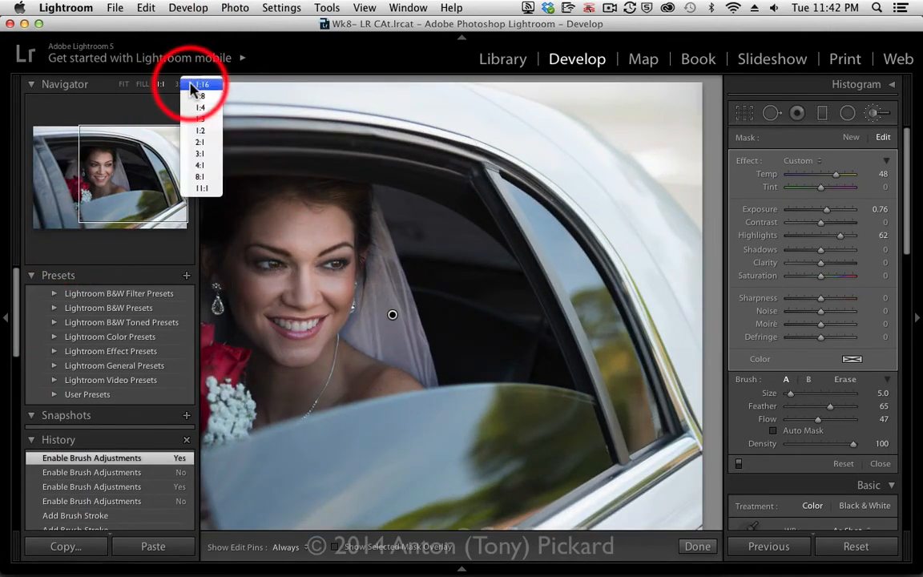
left_click(199, 142)
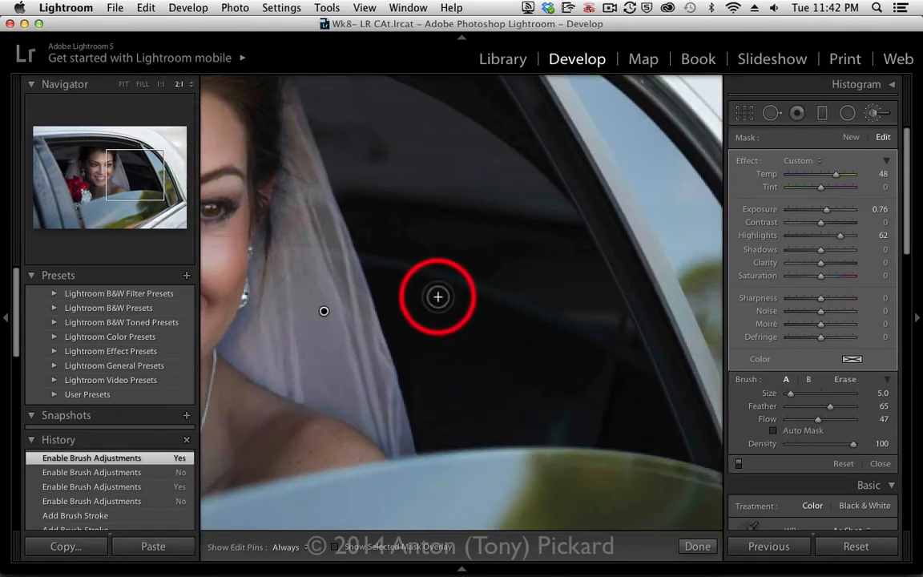
left_click_drag(404, 288, 530, 319)
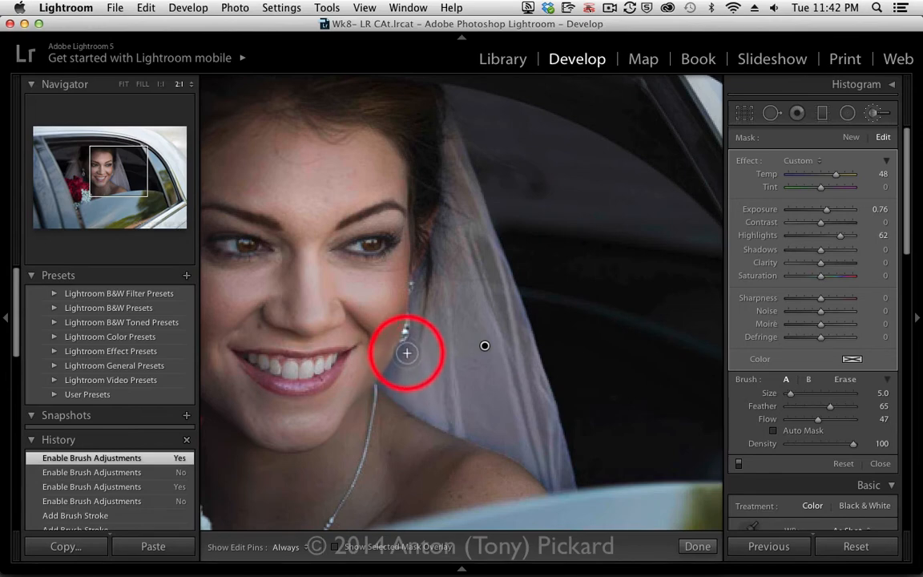
key("h")
mouse_move(391, 377)
left_mouse_down()
mouse_move(401, 396)
mouse_move(395, 391)
mouse_move(448, 420)
mouse_move(390, 377)
mouse_move(403, 352)
mouse_move(384, 384)
mouse_move(426, 268)
mouse_move(523, 324)
mouse_move(519, 313)
mouse_move(574, 327)
left_mouse_up()
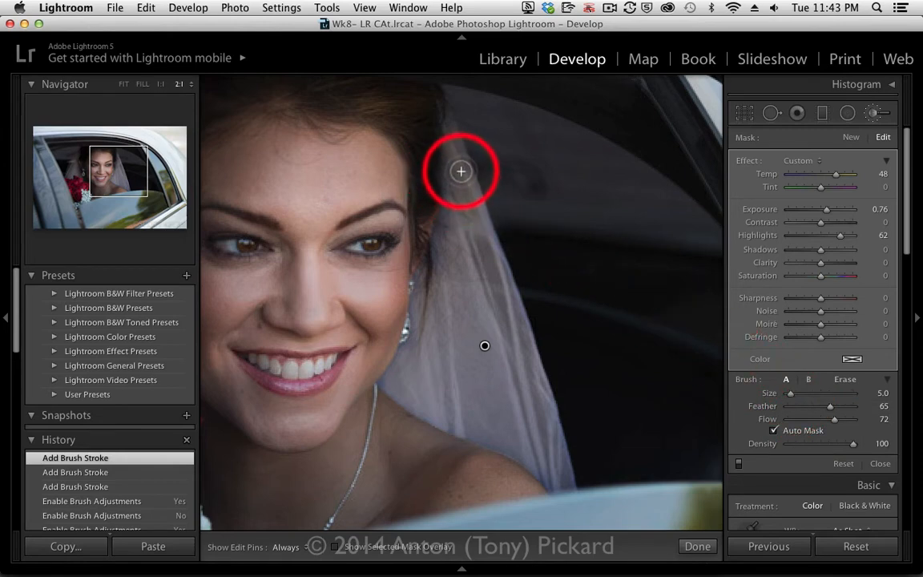
Touch up the remaining unmasked veil patches from the hair down to the shoulder edge and return to 1:1 magnification.
key("h")
mouse_move(472, 219)
left_mouse_down()
mouse_move(488, 242)
mouse_move(480, 214)
mouse_move(524, 322)
mouse_move(527, 333)
mouse_move(519, 308)
mouse_move(567, 483)
mouse_move(548, 474)
mouse_move(550, 486)
mouse_move(517, 450)
mouse_move(462, 430)
mouse_move(524, 460)
mouse_move(478, 430)
mouse_move(447, 426)
mouse_move(461, 373)
mouse_move(438, 393)
left_mouse_up()
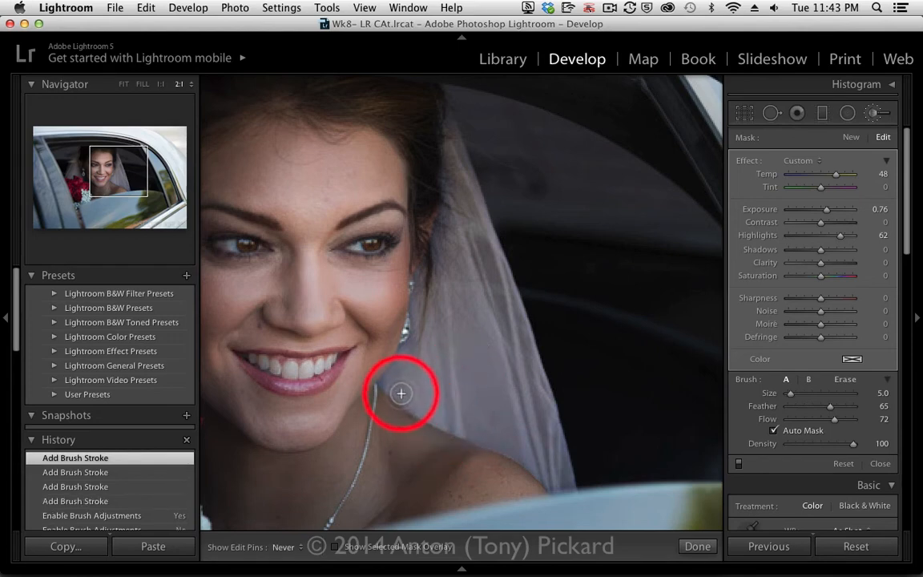
key("h")
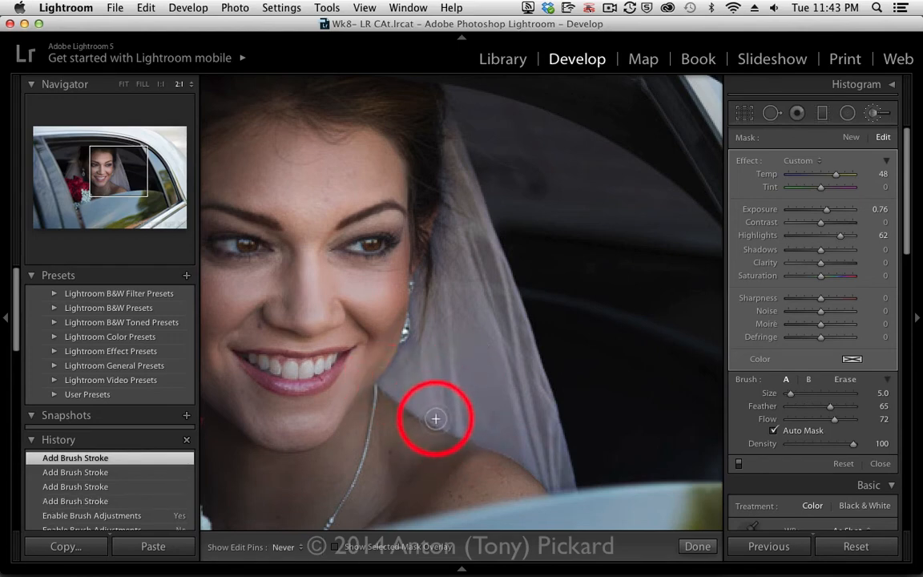
key("h")
key("space")
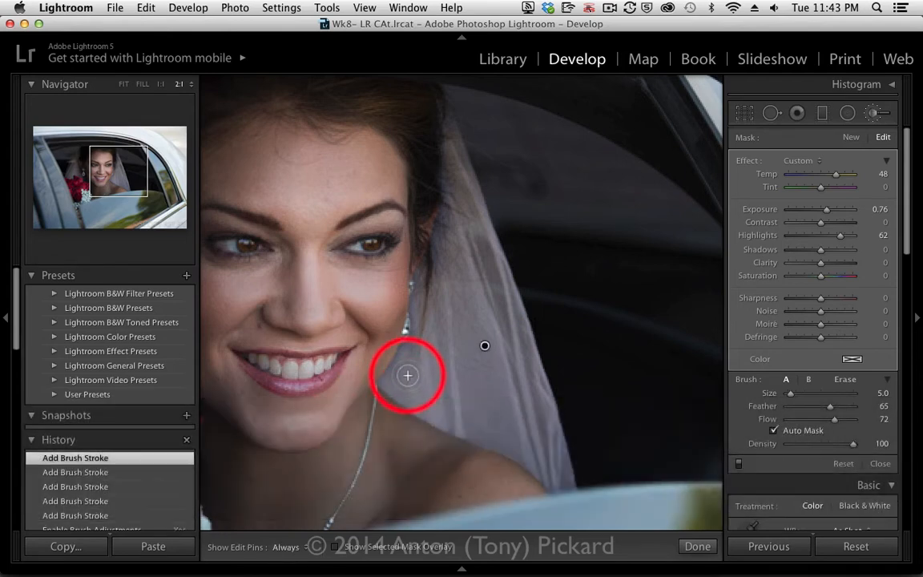
left_click(162, 85)
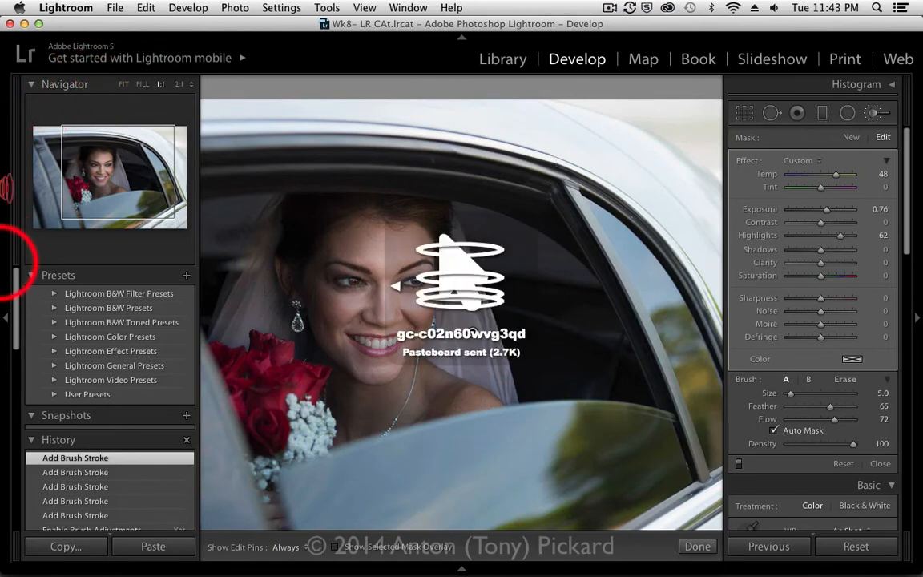
Try to collapse the panel group holding the Navigator, Presets and History.
left_click(6, 320)
left_click(6, 320)
key("alt")
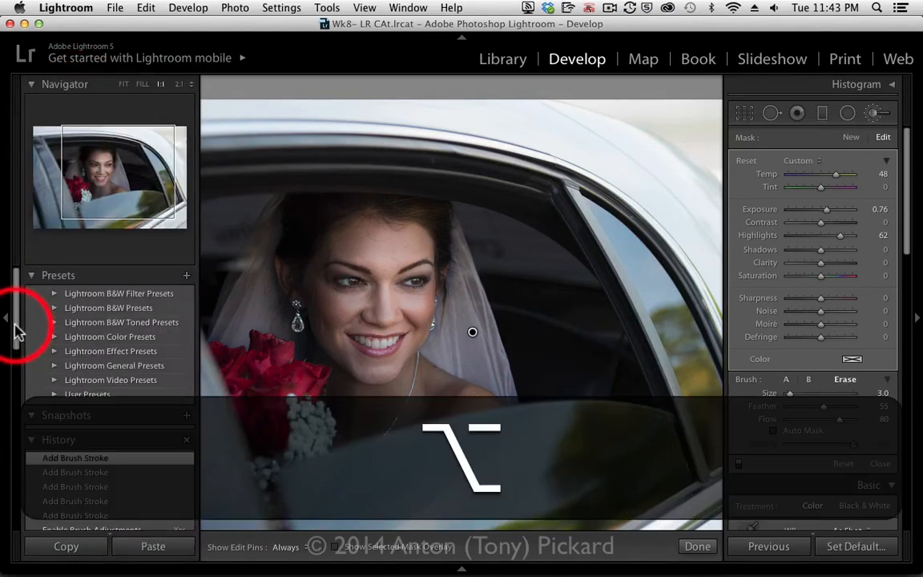
left_click(6, 321)
left_click(7, 322)
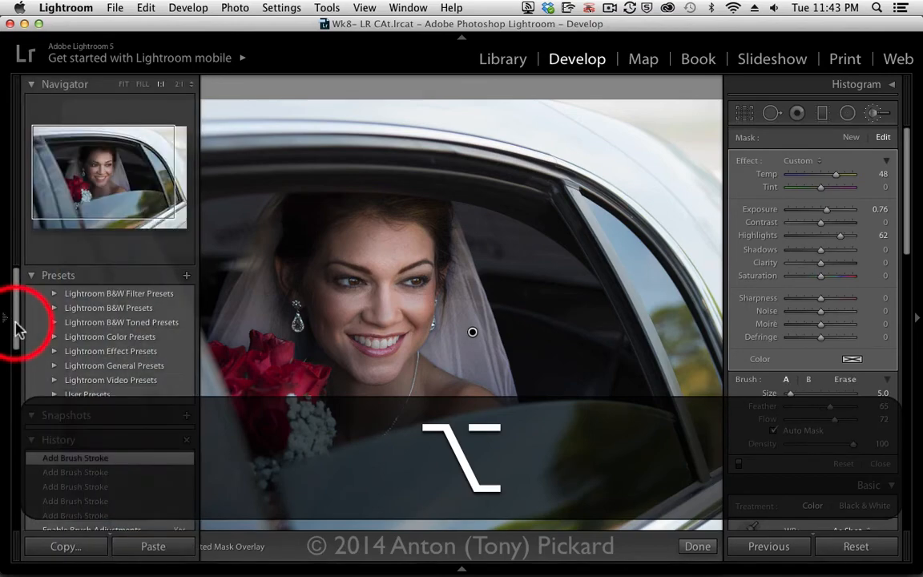
key("super+alt")
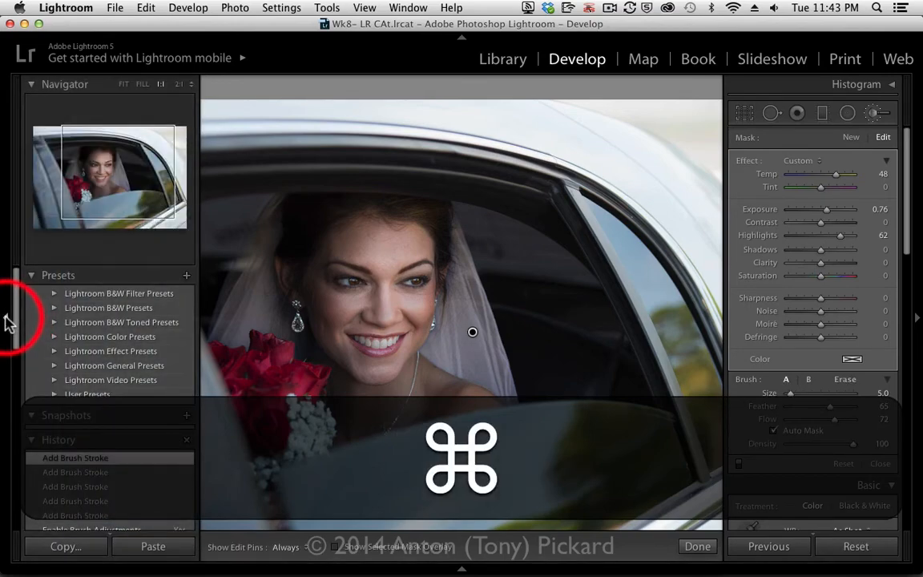
left_click(8, 320)
left_click(10, 321)
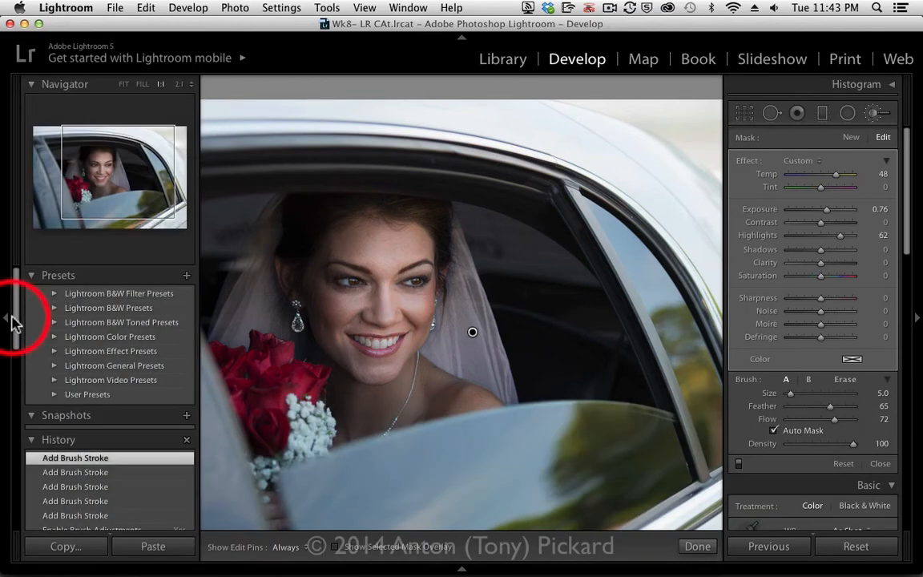
key("shift")
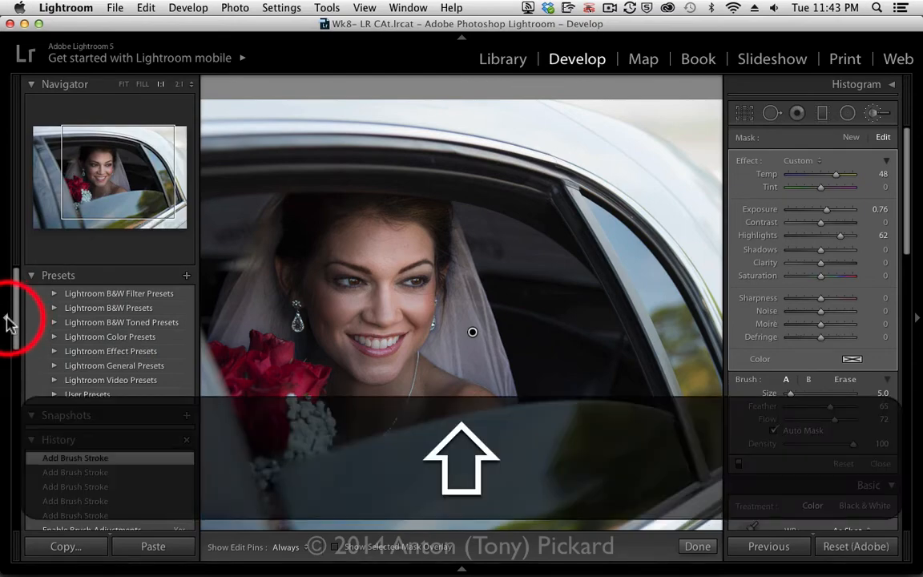
left_click(8, 320, "shift")
left_click(8, 320, "shift")
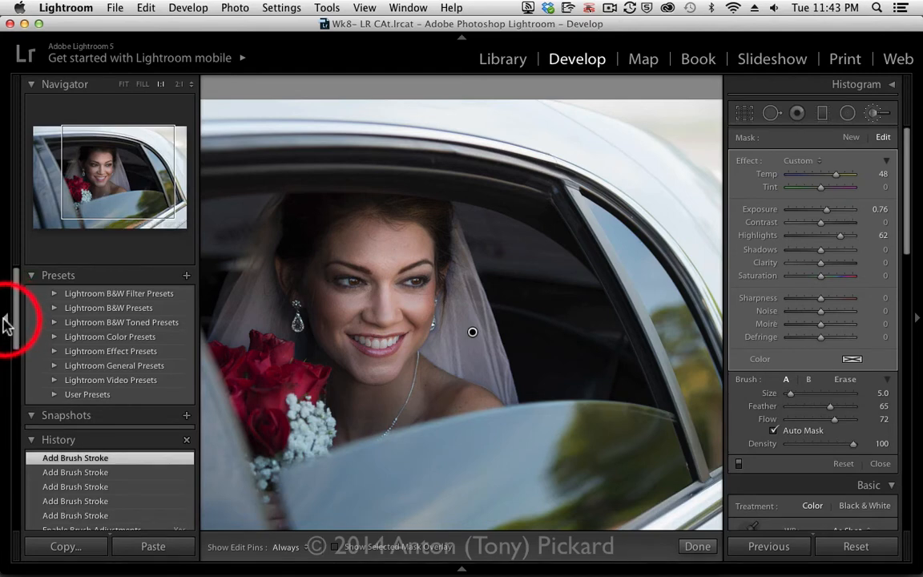
Switch the Navigator and History panel group to Manual hiding and collapse it.
right_click(8, 324)
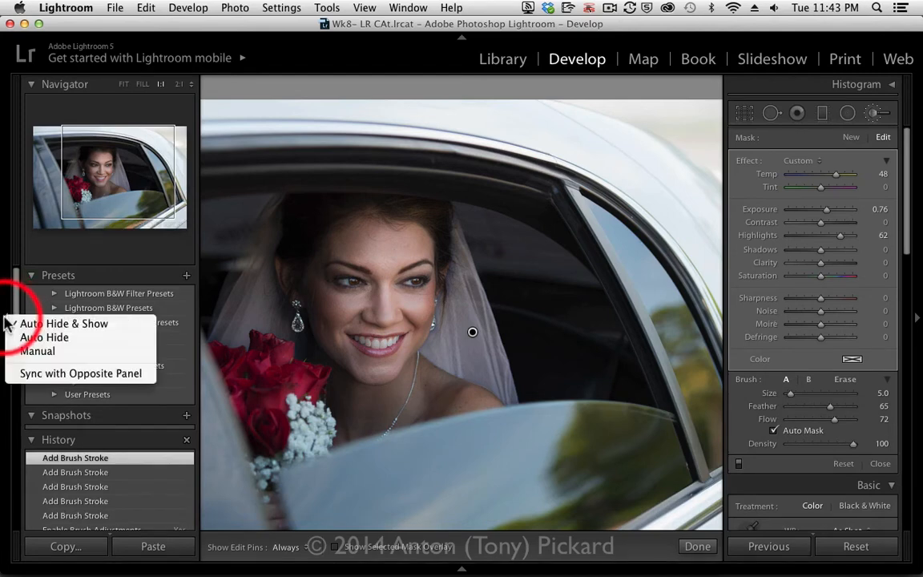
left_click(38, 350)
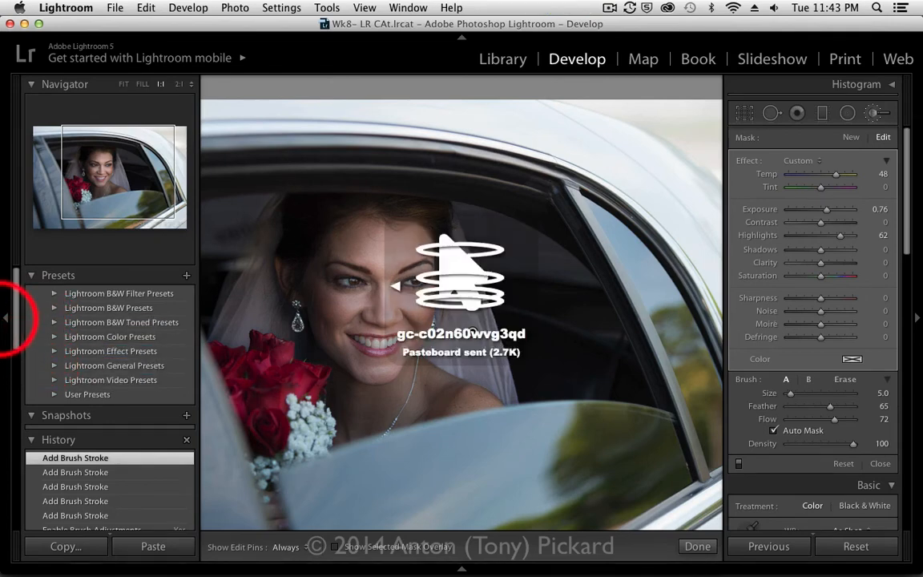
left_click(6, 323)
left_click(5, 323)
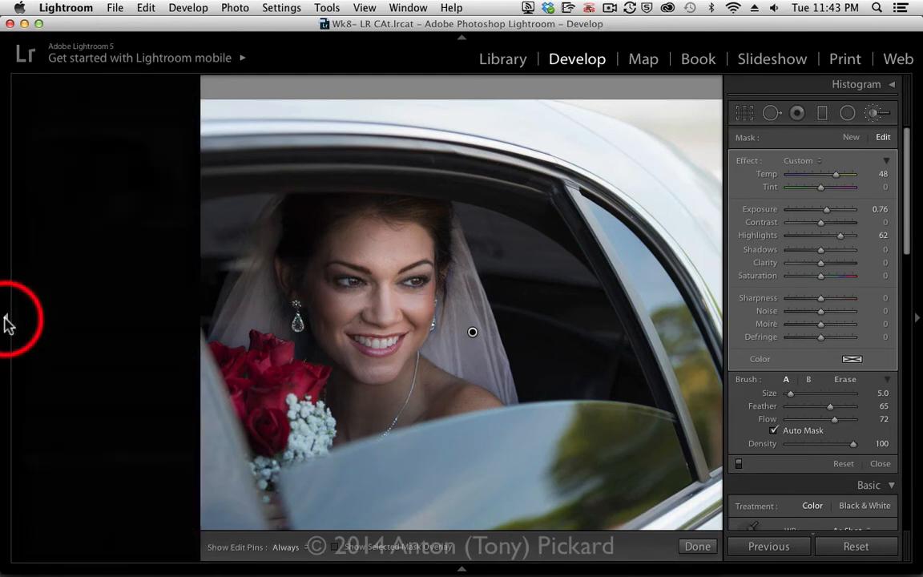
left_click(7, 323)
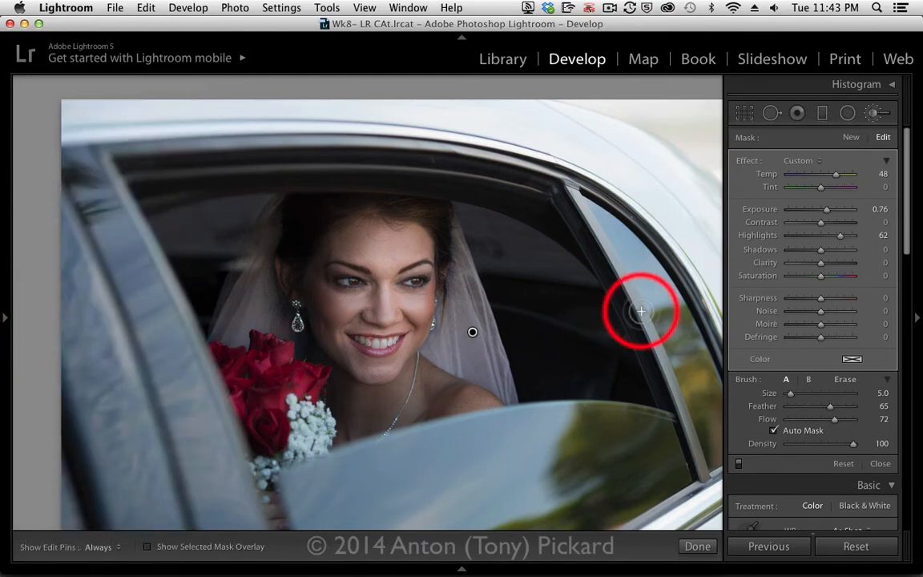
Open the Library photo 2_Selective WB Noise in Develop with the Adjustment Brush active.
key("g")
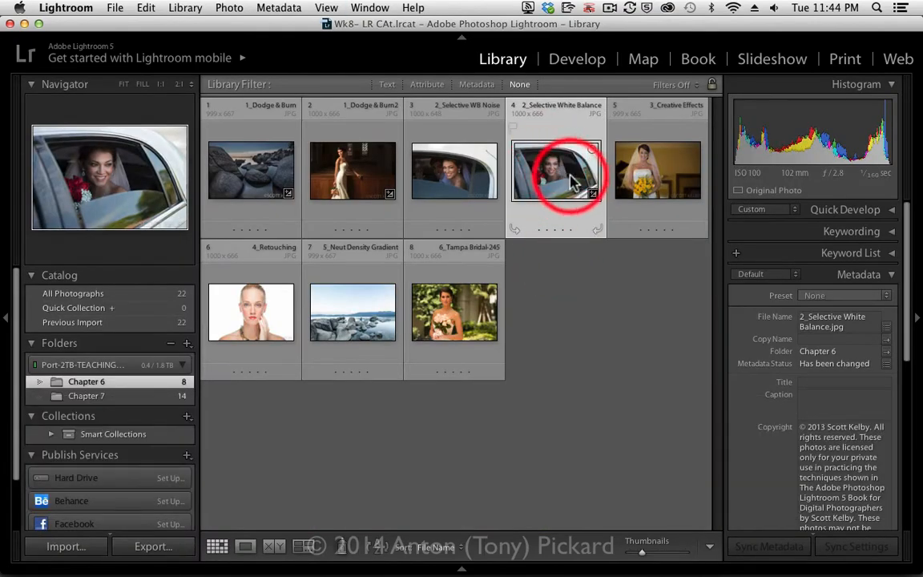
left_click(453, 179)
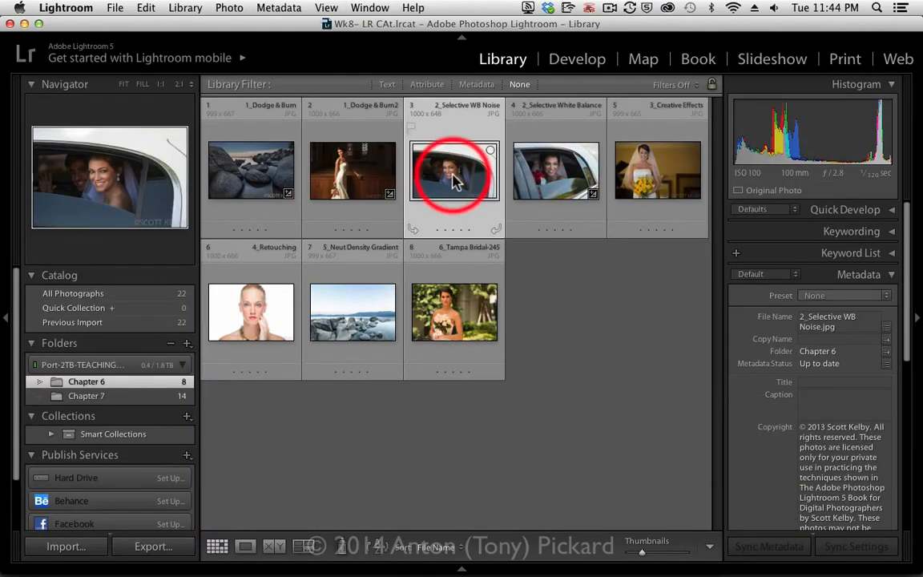
key("d")
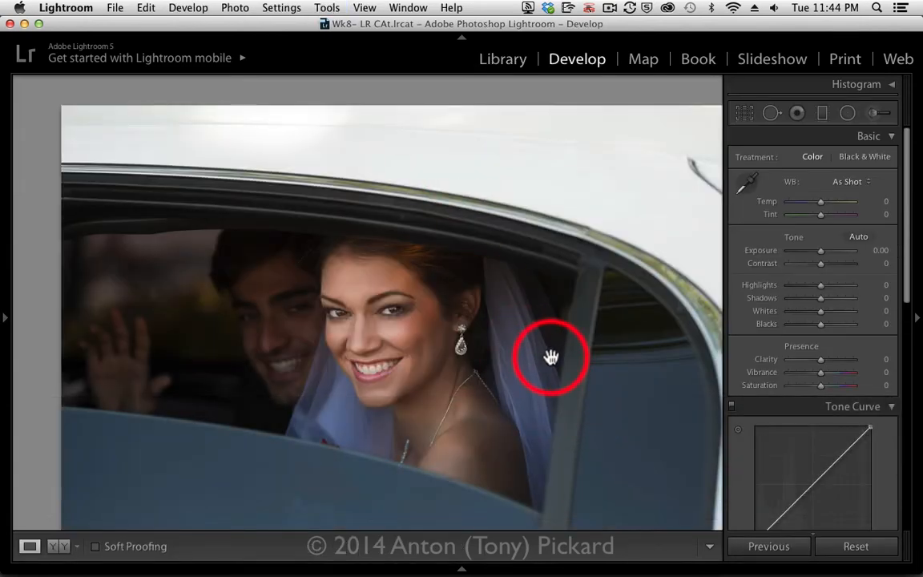
key("k")
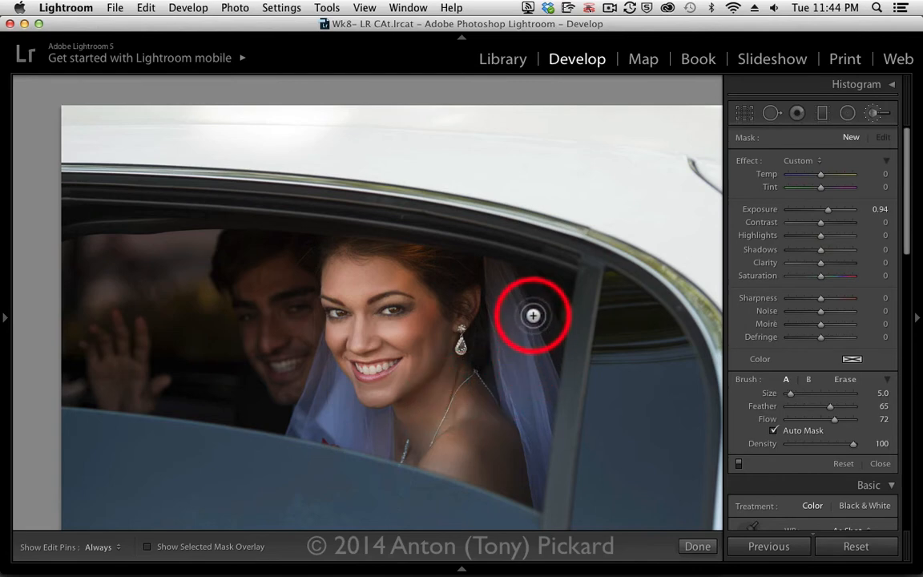
Brush the veil beside the bride's earring with Exposure 0.94, size 5.0, flow 72 and Auto Mask on.
mouse_move(493, 282)
left_mouse_down()
mouse_move(501, 293)
mouse_move(502, 276)
mouse_move(517, 331)
left_mouse_up()
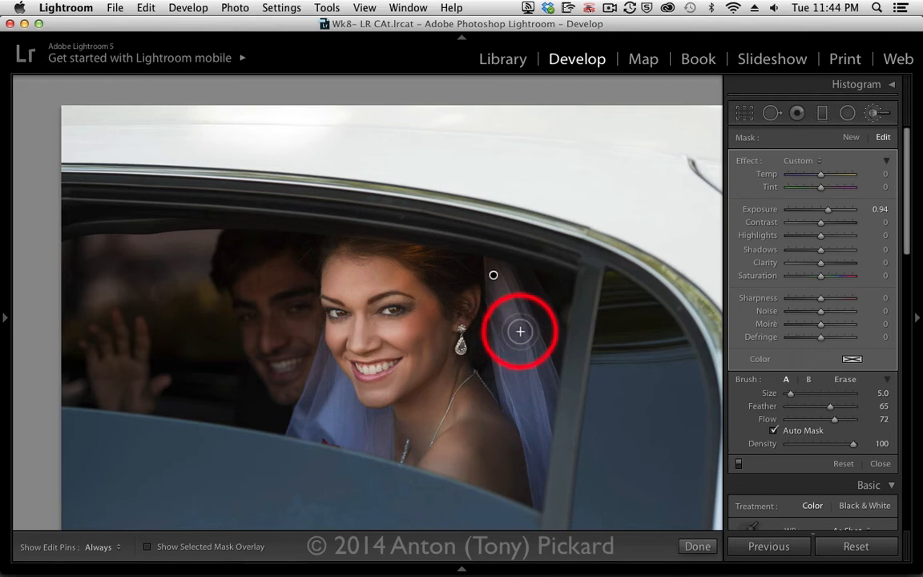
key("h")
mouse_move(492, 270)
left_mouse_down()
mouse_move(508, 385)
mouse_move(513, 298)
mouse_move(545, 368)
mouse_move(526, 380)
left_mouse_up()
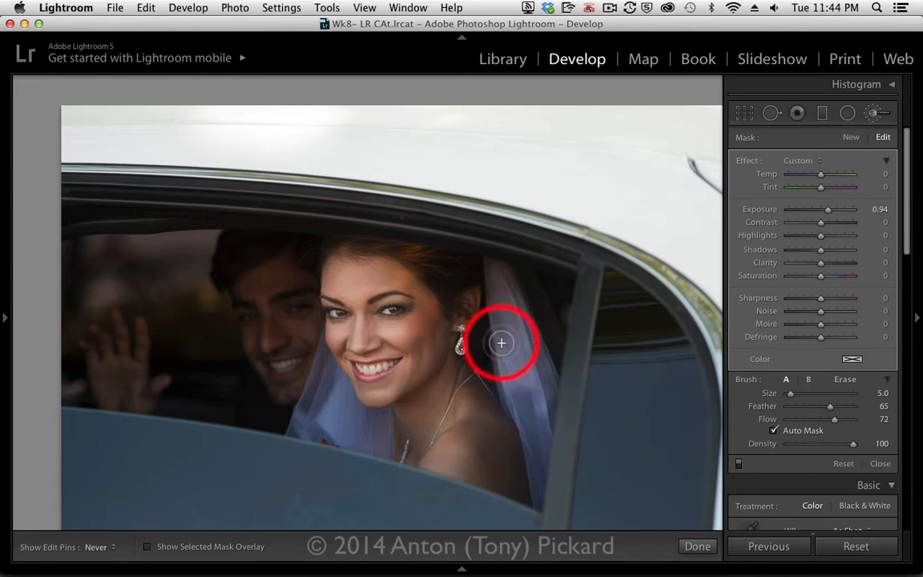
mouse_move(500, 343)
left_mouse_down()
mouse_move(494, 302)
mouse_move(522, 345)
left_mouse_up()
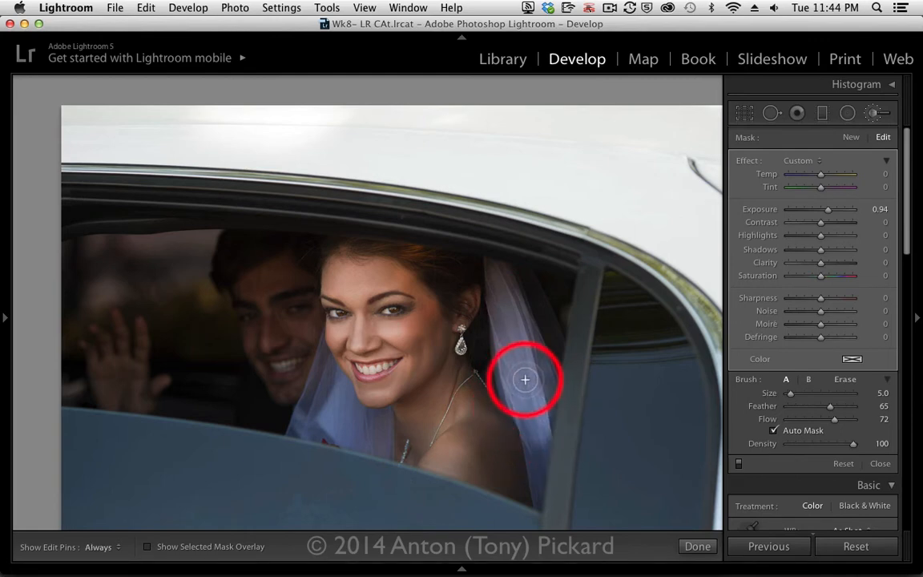
key("a")
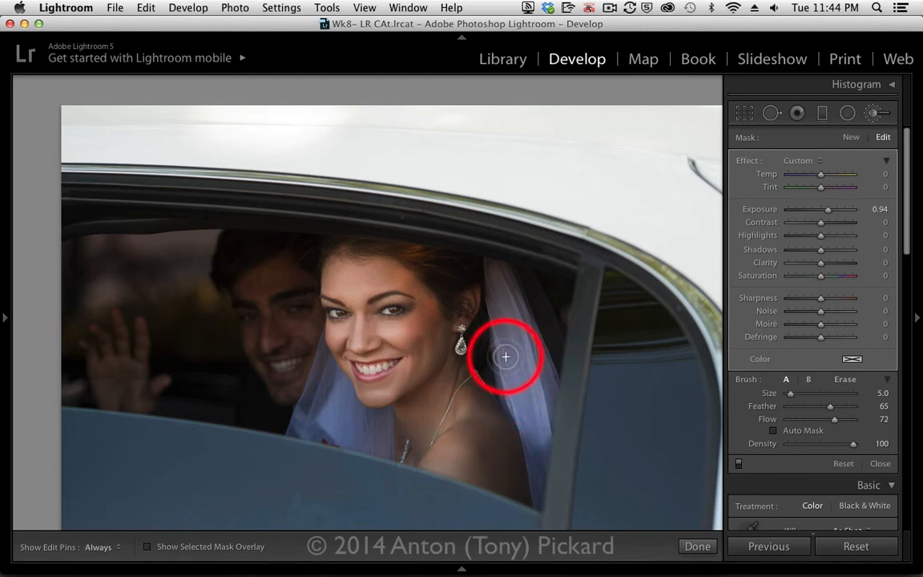
key("a")
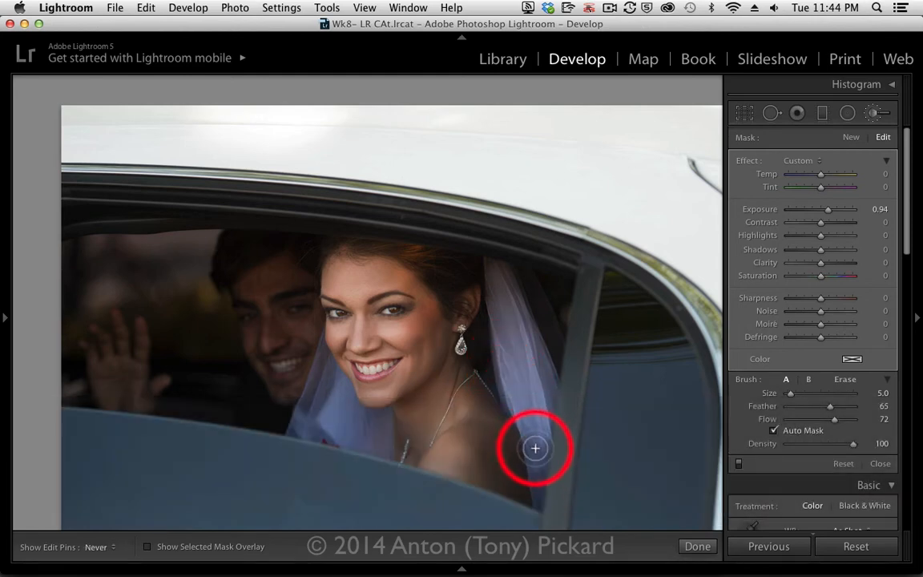
Set the veil adjustment's Temp to 21 and touch up the veil along the shoulder at size 3.0 and flow 85 without Auto Mask.
key("bracketleft")
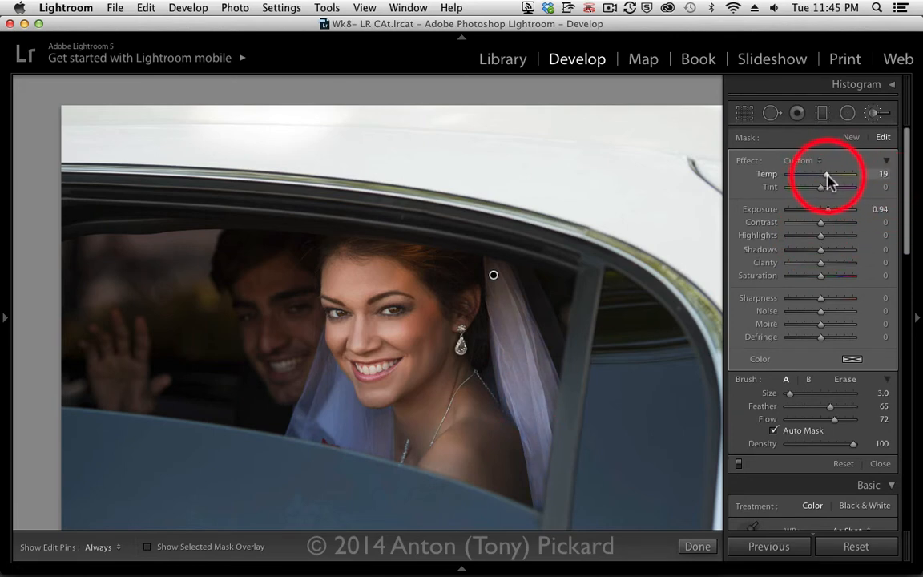
left_click_drag(826, 178, 812, 193)
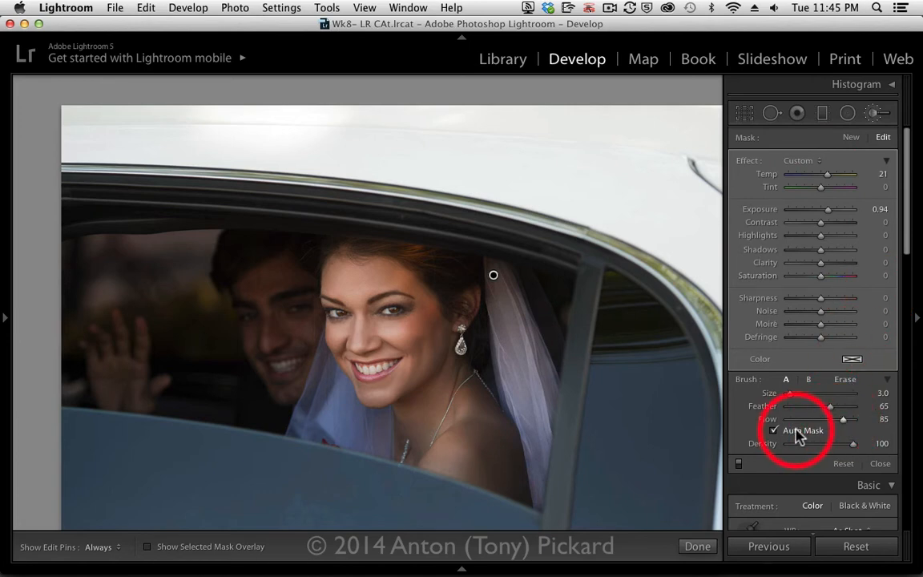
key("a")
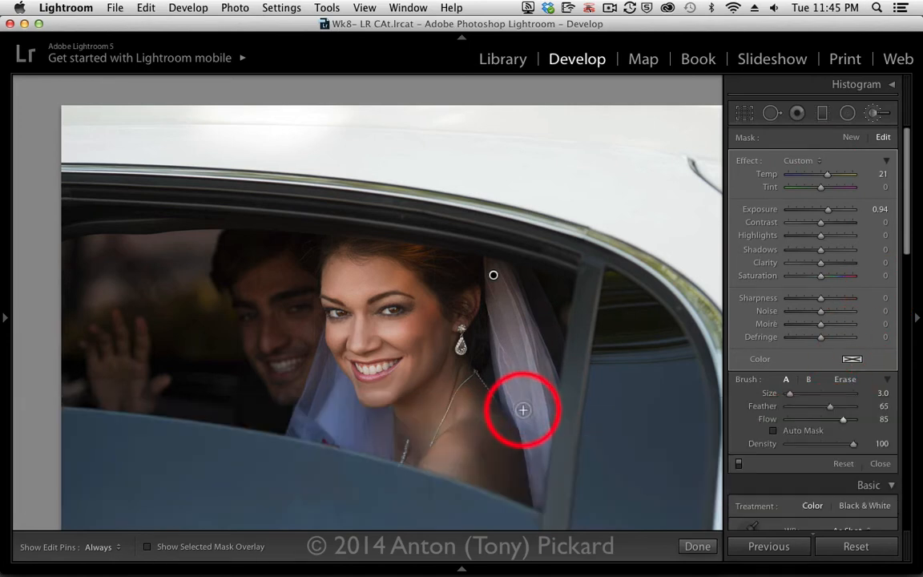
key("h")
mouse_move(522, 425)
left_mouse_down()
mouse_move(538, 453)
mouse_move(546, 420)
mouse_move(546, 438)
mouse_move(499, 381)
left_mouse_up()
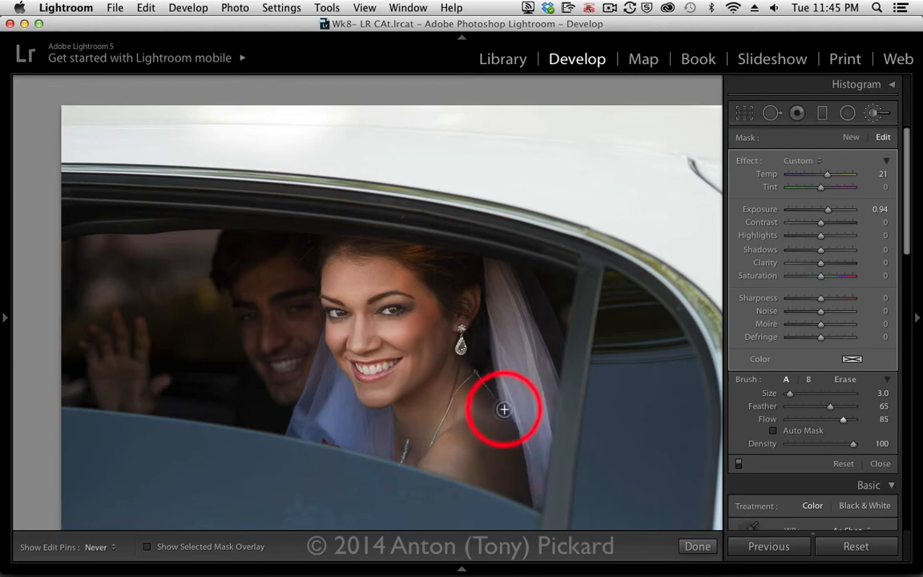
key("h")
Brush the veil section between the groom and the bride's chin at size 6.0 and flow 85 with Auto Mask on.
mouse_move(491, 422)
left_mouse_down()
mouse_move(321, 423)
mouse_move(319, 394)
mouse_move(323, 404)
mouse_move(301, 425)
mouse_move(338, 428)
mouse_move(326, 434)
mouse_move(337, 426)
mouse_move(368, 446)
left_mouse_up()
key("bracketright")
key("h")
key("a")
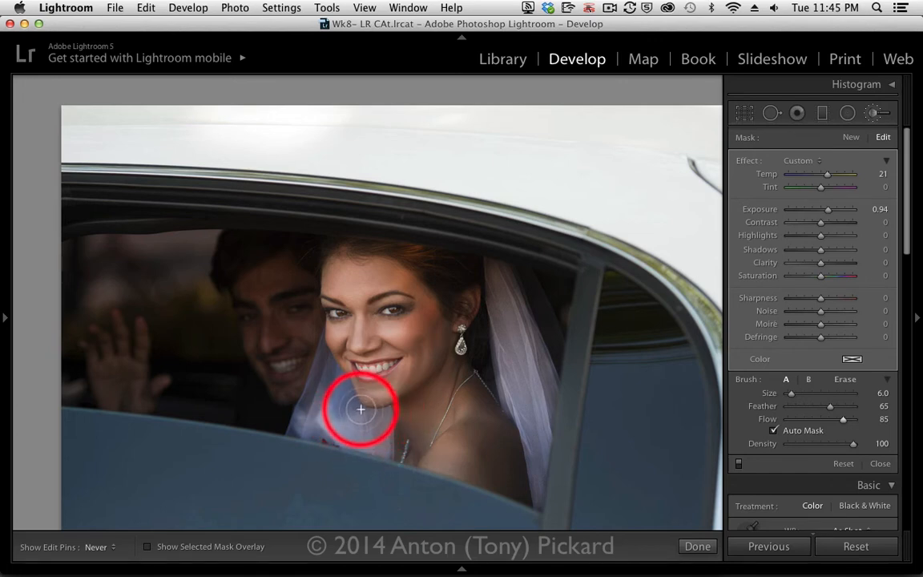
mouse_move(346, 386)
left_mouse_down()
mouse_move(319, 346)
mouse_move(316, 389)
mouse_move(330, 358)
mouse_move(333, 410)
mouse_move(361, 429)
mouse_move(295, 434)
mouse_move(323, 356)
mouse_move(336, 386)
mouse_move(386, 411)
mouse_move(361, 412)
mouse_move(368, 416)
mouse_move(533, 334)
mouse_move(541, 371)
mouse_move(486, 264)
mouse_move(523, 329)
mouse_move(526, 451)
mouse_move(469, 342)
mouse_move(488, 392)
left_mouse_up()
Erase the mask spill between the shoulder and veil using the mask overlay, and compare the photo with the brush adjustments off and on.
key("o")
key("alt")
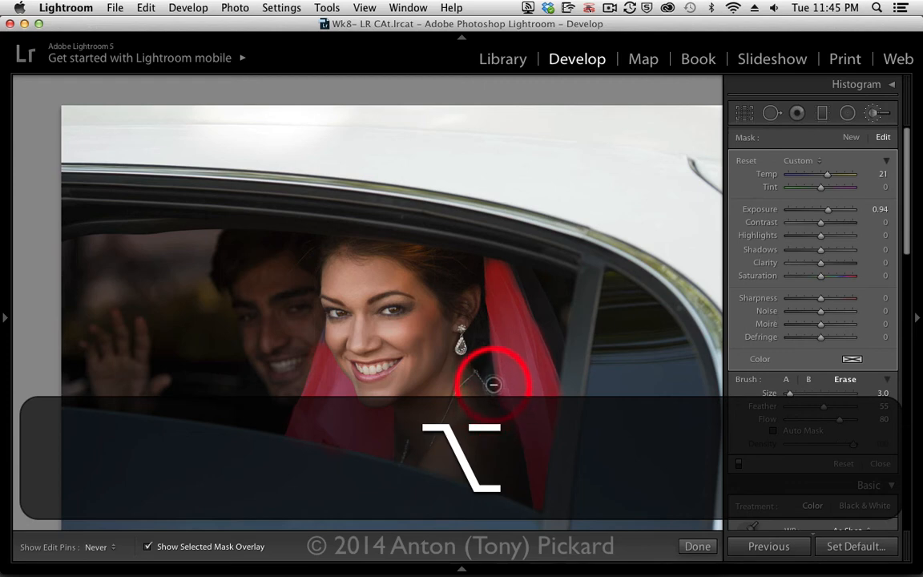
left_click_drag(493, 384, 494, 392)
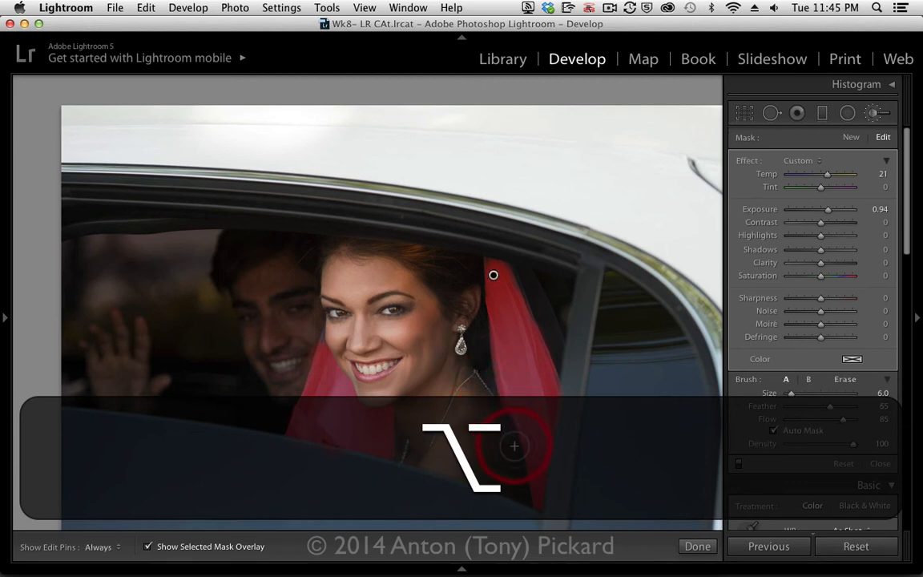
key("o")
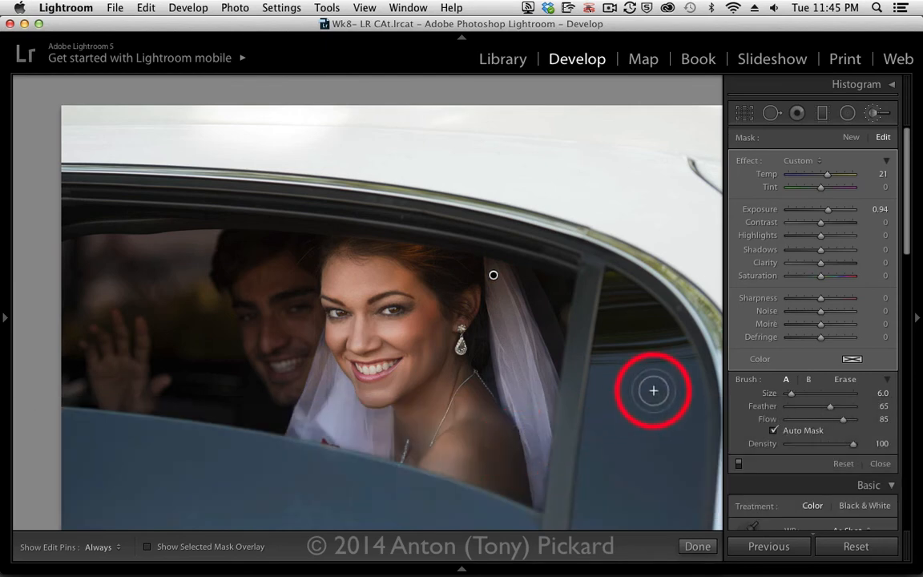
left_click(738, 464)
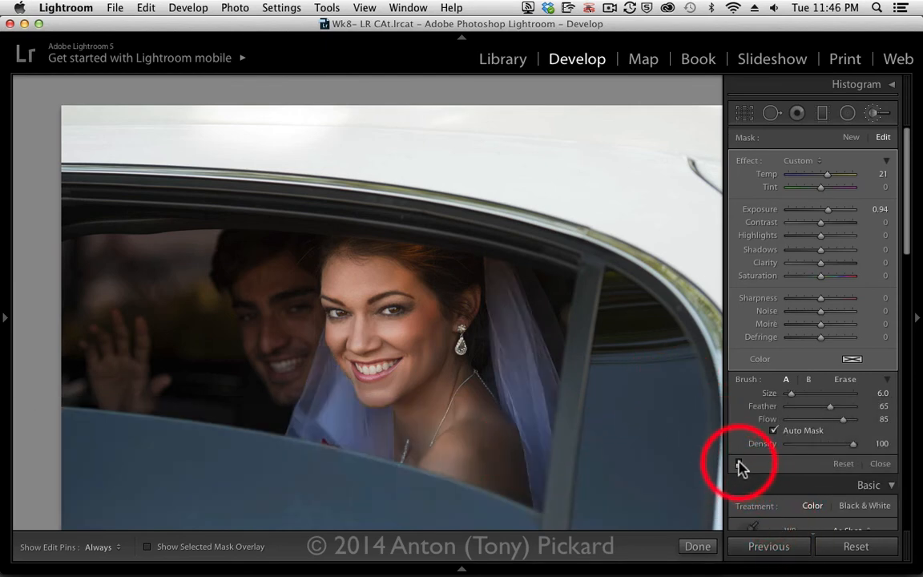
left_click(738, 463)
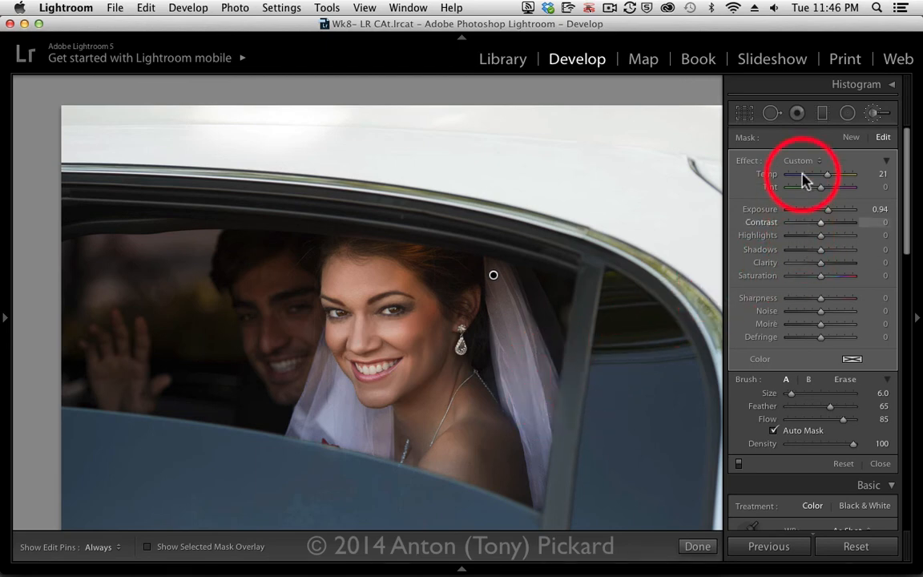
Collapse the effect settings to the single Amount slider and fine-tune the overall strength of the veil adjustment.
left_click(885, 160)
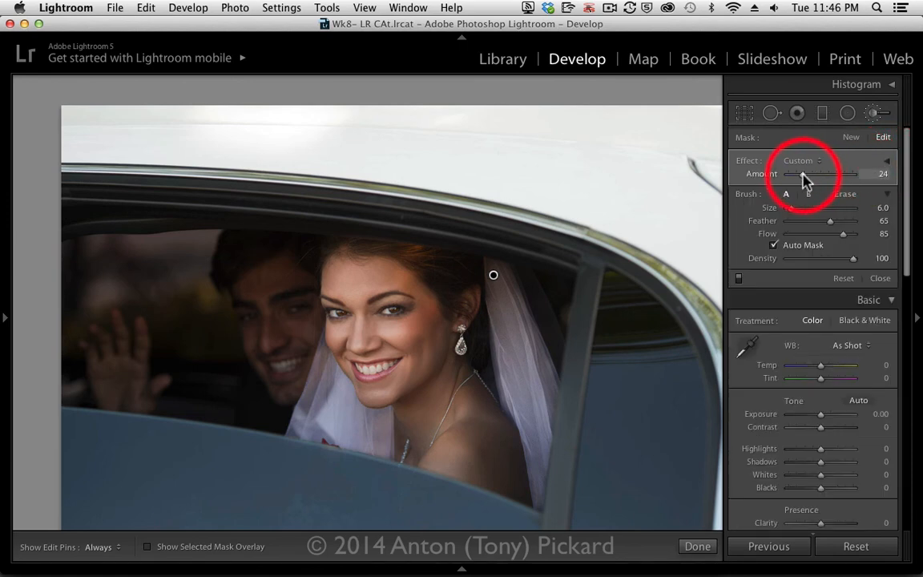
mouse_move(809, 176)
left_mouse_down()
mouse_move(825, 176)
mouse_move(792, 177)
mouse_move(803, 179)
left_mouse_up()
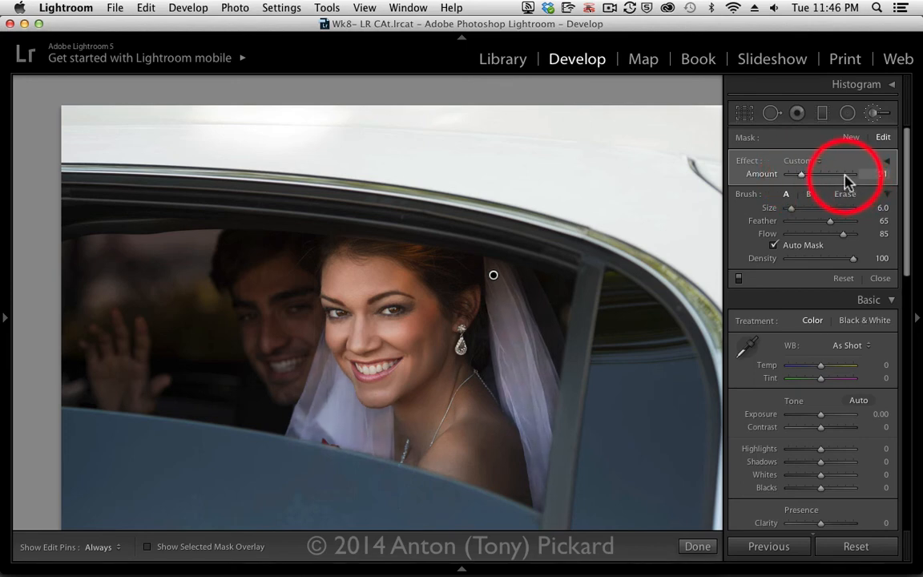
Create a new brush adjustment with Exposure 0.94 and paint the groom's face and waving hand at size 10.0, flow 67 and Auto Mask on.
left_click(849, 138)
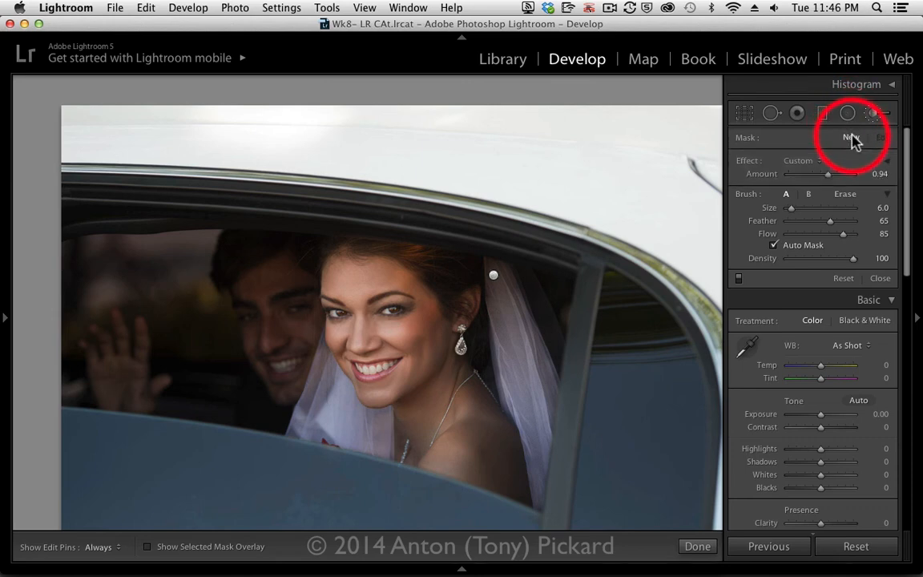
left_click(886, 161)
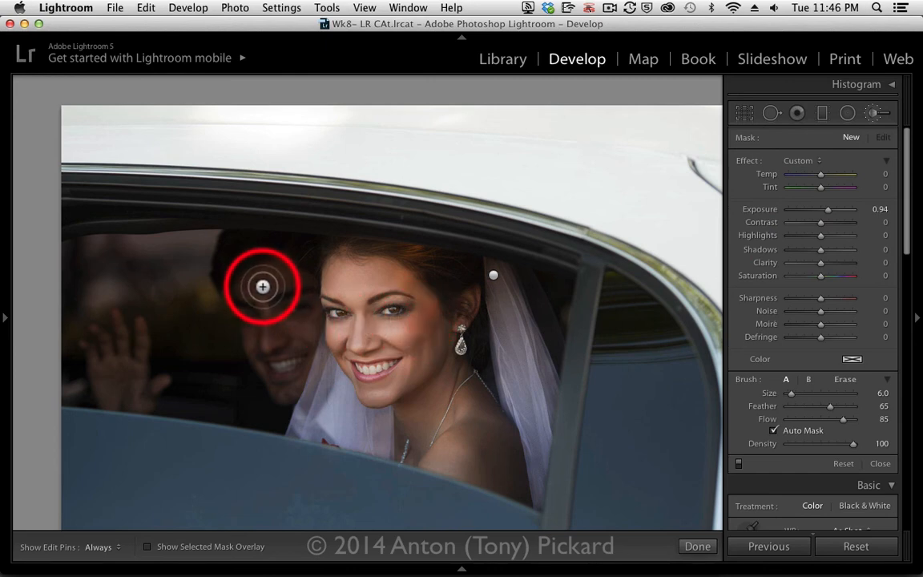
key("bracketright")
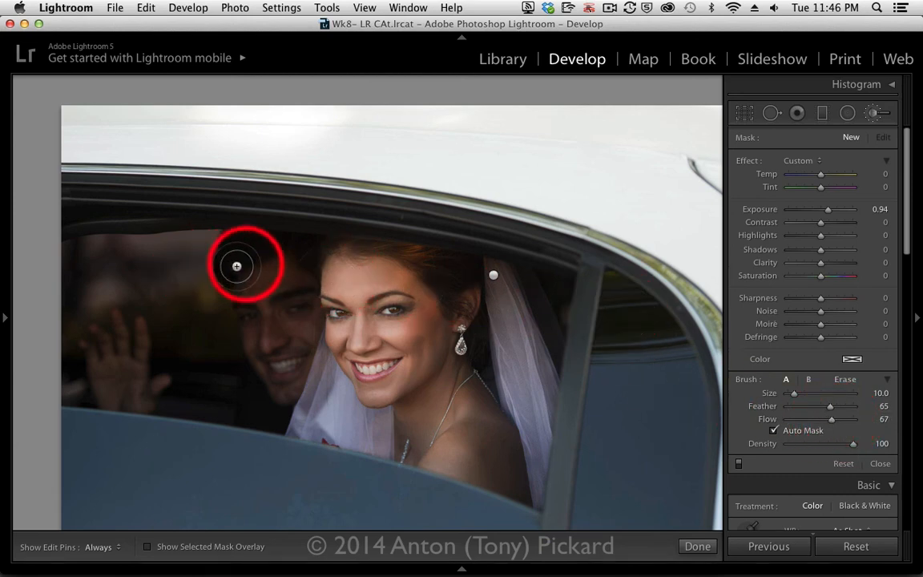
key("h")
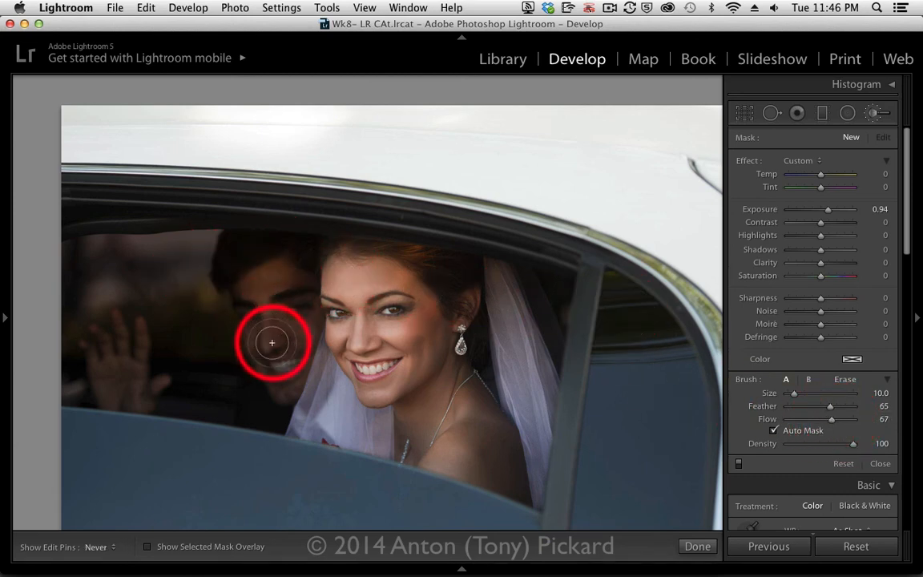
mouse_move(272, 343)
left_mouse_down()
mouse_move(298, 300)
mouse_move(307, 337)
mouse_move(288, 388)
mouse_move(261, 344)
mouse_move(254, 285)
mouse_move(236, 269)
mouse_move(267, 246)
mouse_move(301, 257)
mouse_move(285, 365)
mouse_move(265, 303)
mouse_move(253, 267)
left_mouse_up()
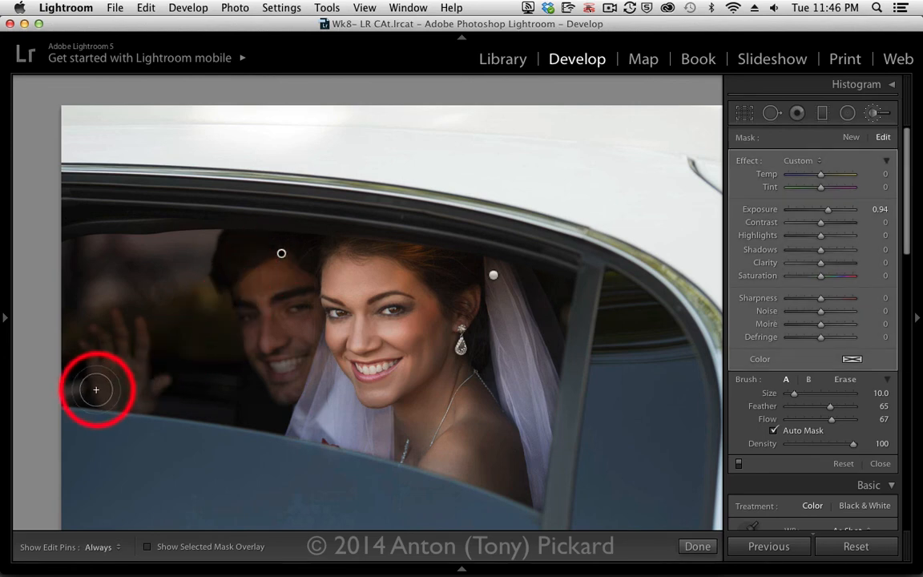
mouse_move(96, 389)
left_mouse_down()
mouse_move(105, 348)
mouse_move(110, 393)
mouse_move(122, 397)
mouse_move(143, 334)
mouse_move(135, 360)
mouse_move(121, 321)
mouse_move(115, 348)
mouse_move(107, 344)
mouse_move(110, 368)
mouse_move(133, 394)
mouse_move(158, 383)
mouse_move(116, 401)
mouse_move(132, 397)
mouse_move(125, 342)
left_mouse_up()
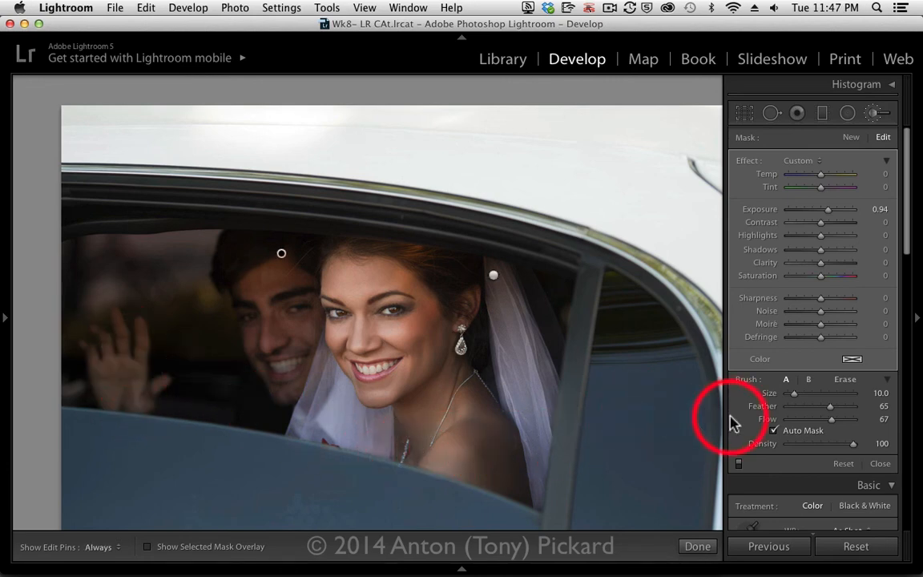
Compare the veil and groom before and after by repeatedly switching the brush adjustments off and on.
left_click(737, 465)
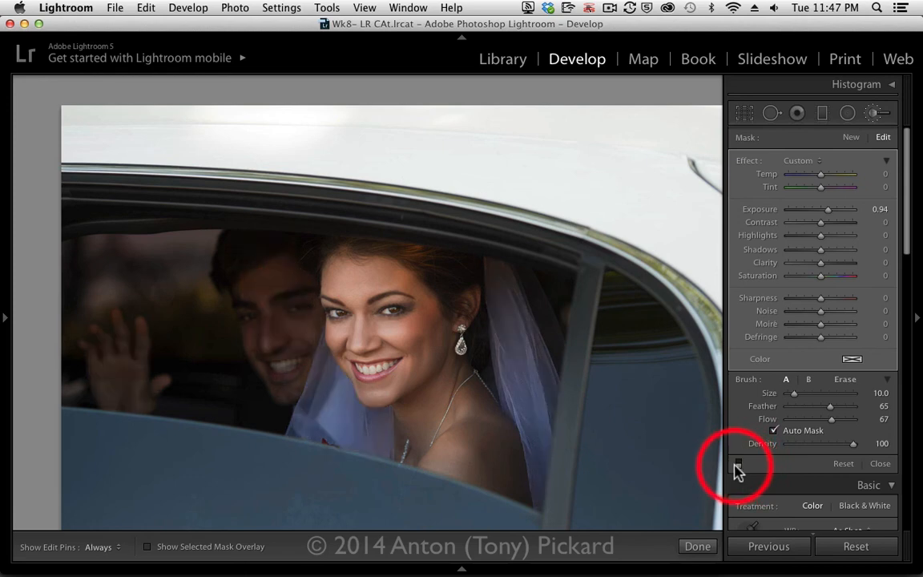
left_click(738, 465)
left_click(738, 464)
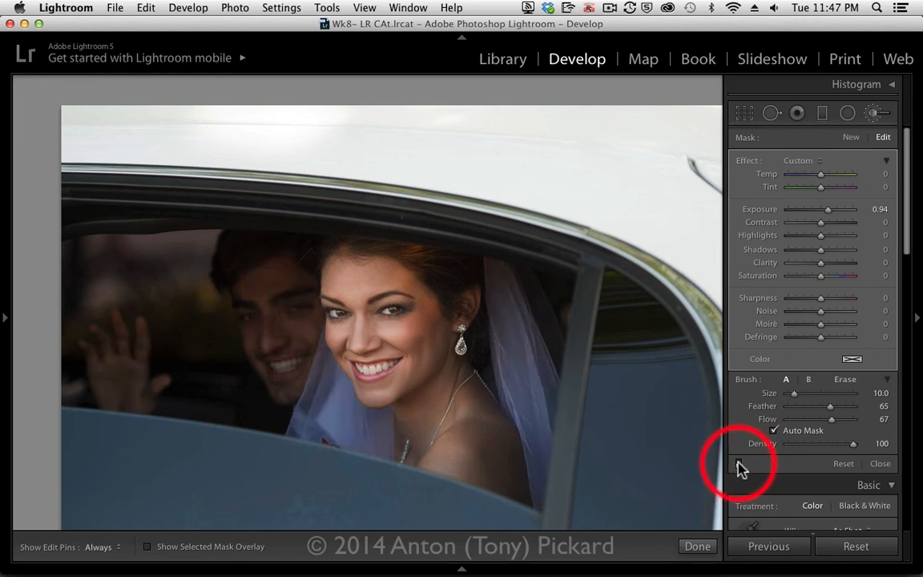
left_click(738, 465)
left_click(738, 464)
left_click(738, 464)
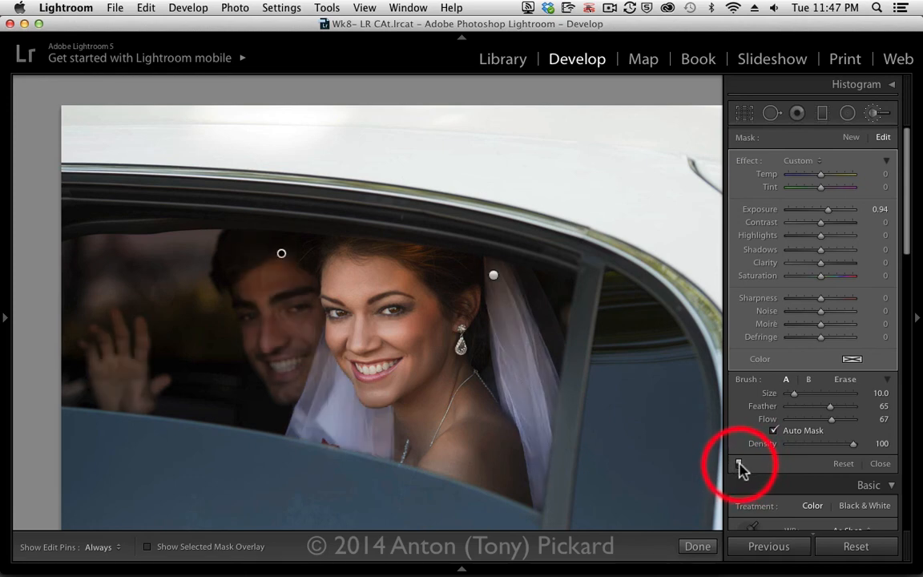